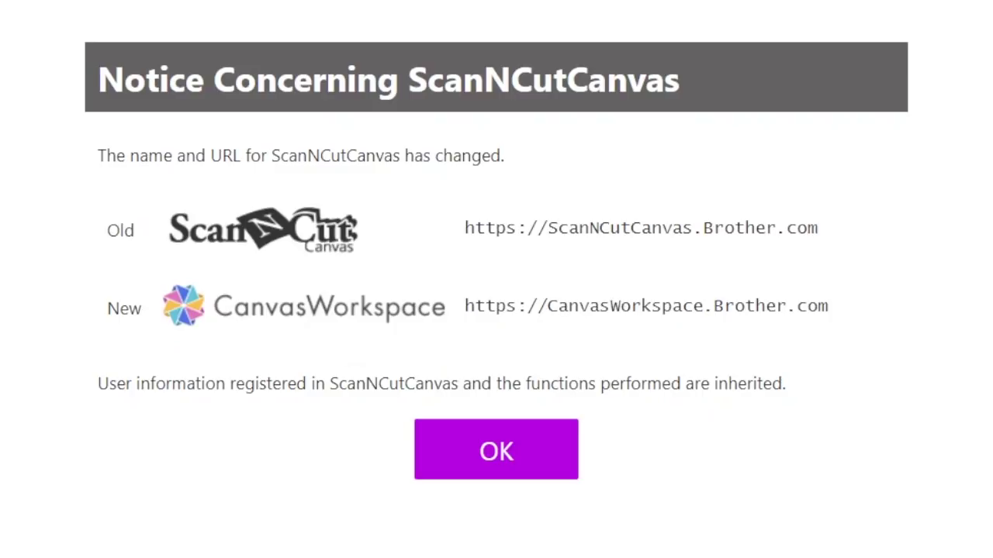
Acknowledge the site renaming notice and log in to the CanvasWorkspace site with the saved credentials and Remember Me enabled.
{"action": "left_click", "coordinate": [496, 450]}
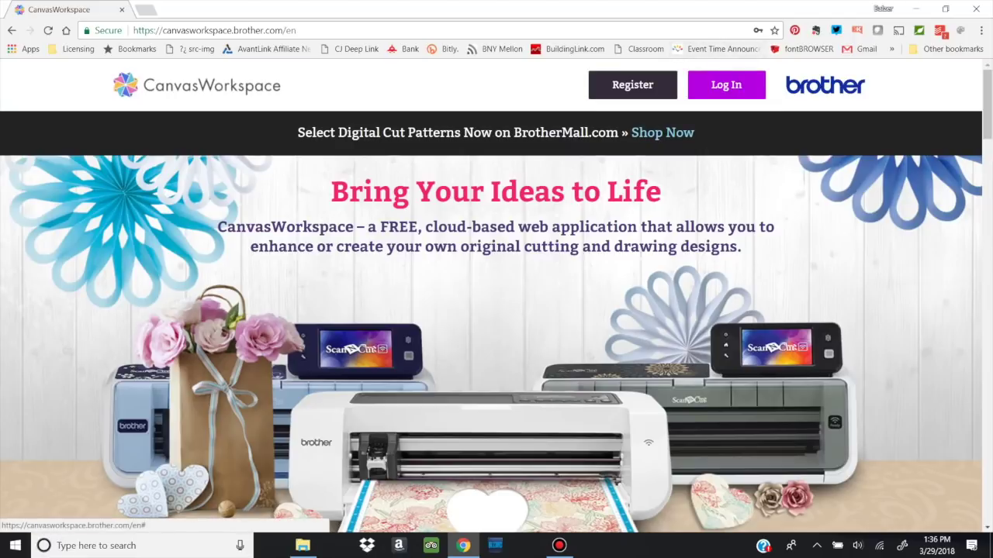
{"action": "left_click", "coordinate": [726, 85]}
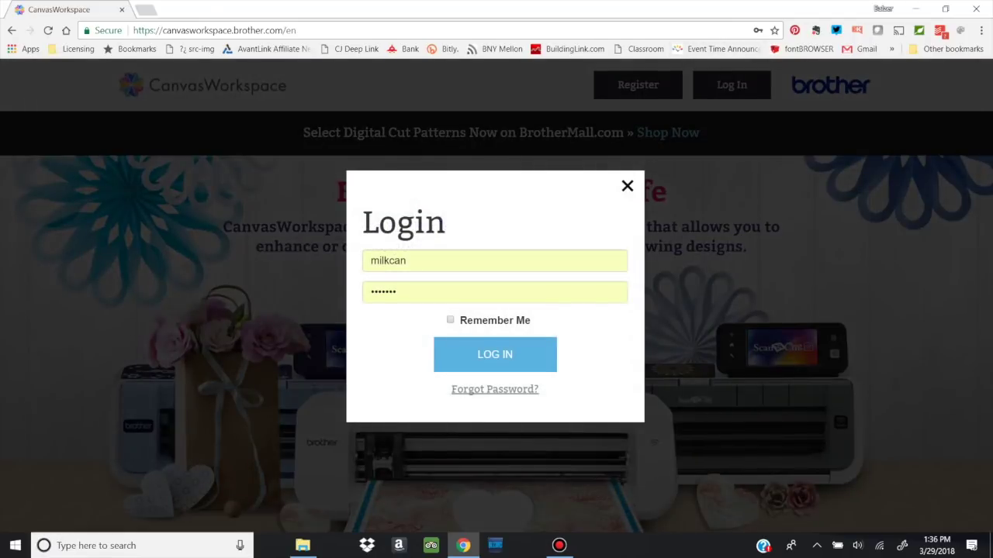
{"action": "left_click", "coordinate": [450, 319]}
{"action": "left_click", "coordinate": [494, 355]}
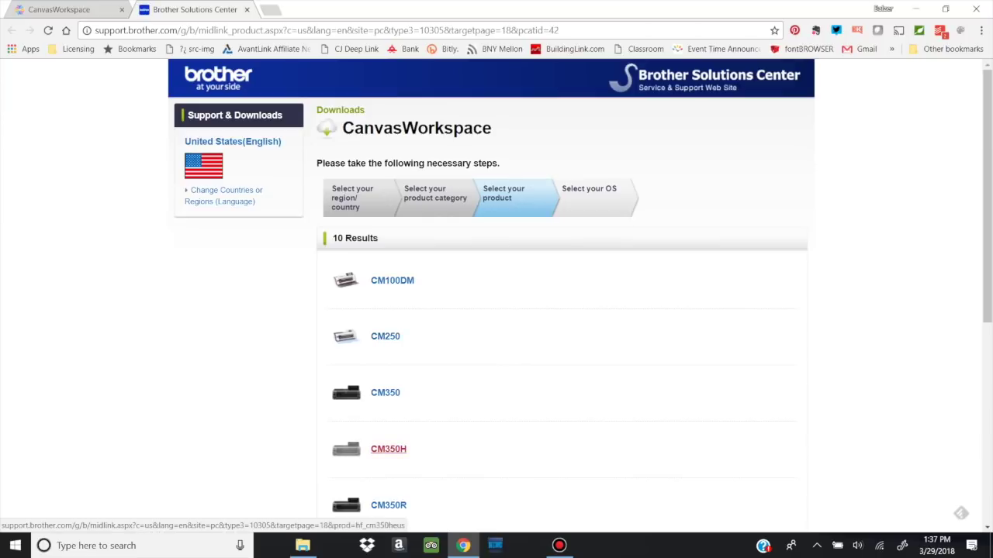
Choose the CM650W as the product and look up its CanvasWorkspace download for Windows 10.
{"action": "scroll", "coordinate": [388, 435], "scroll_direction": "down", "scroll_amount": 3}
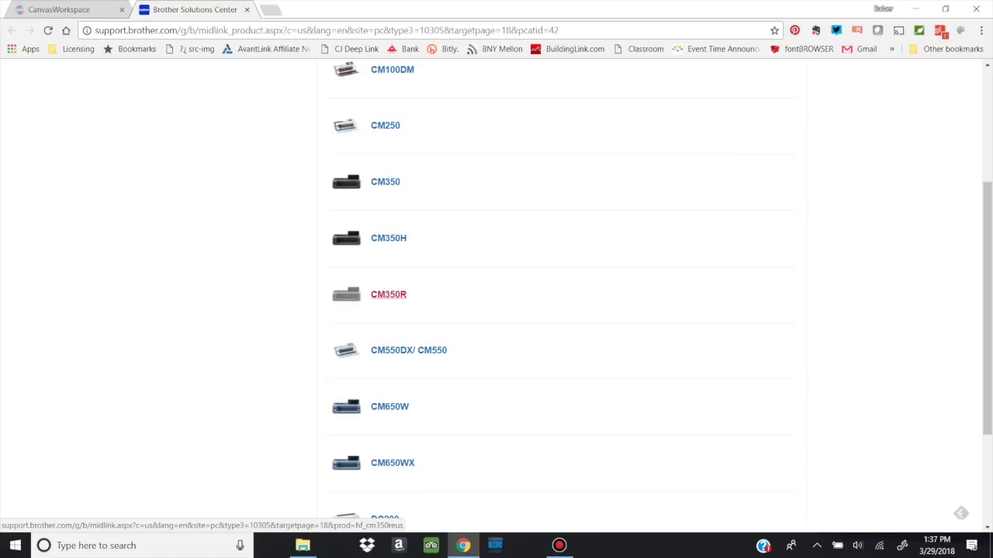
{"action": "scroll", "coordinate": [388, 401], "scroll_direction": "down", "scroll_amount": 1}
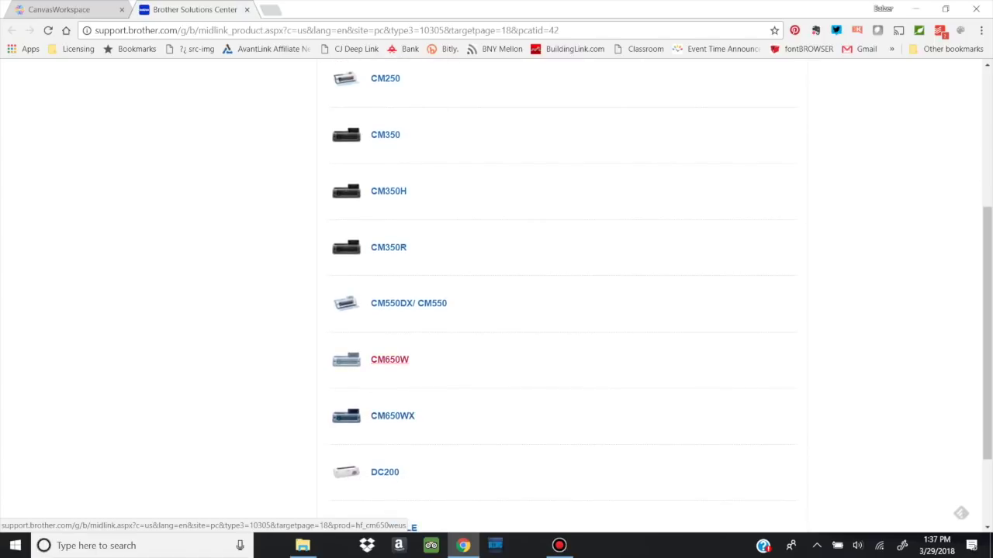
{"action": "left_click", "coordinate": [390, 359]}
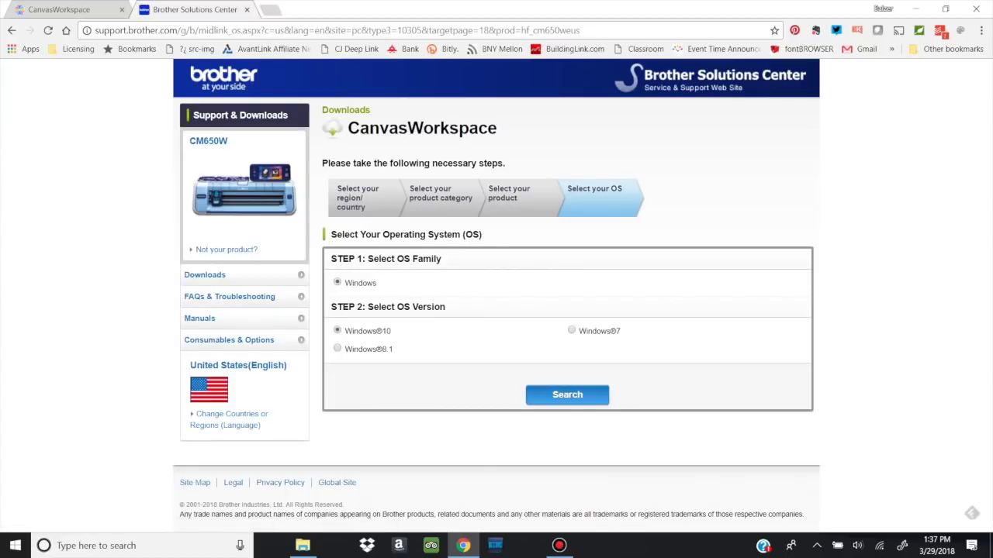
{"action": "left_click", "coordinate": [567, 394]}
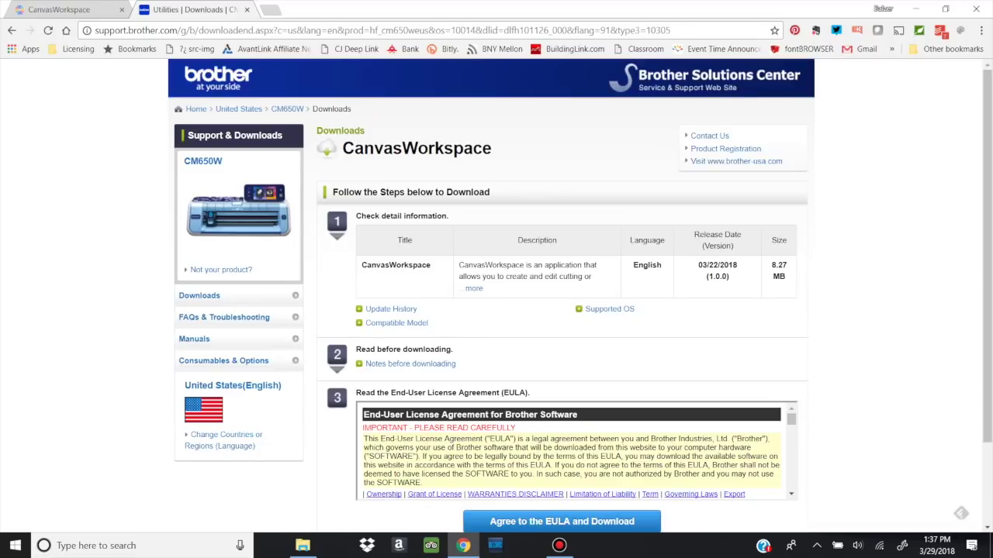
Review and accept the End-User License Agreement, and save the Brother_CanvasWorkspace_Setup installer to the Desktop.
{"action": "scroll", "coordinate": [403, 335], "scroll_direction": "down", "scroll_amount": 1}
{"action": "scroll", "coordinate": [403, 335], "scroll_direction": "down", "scroll_amount": 2}
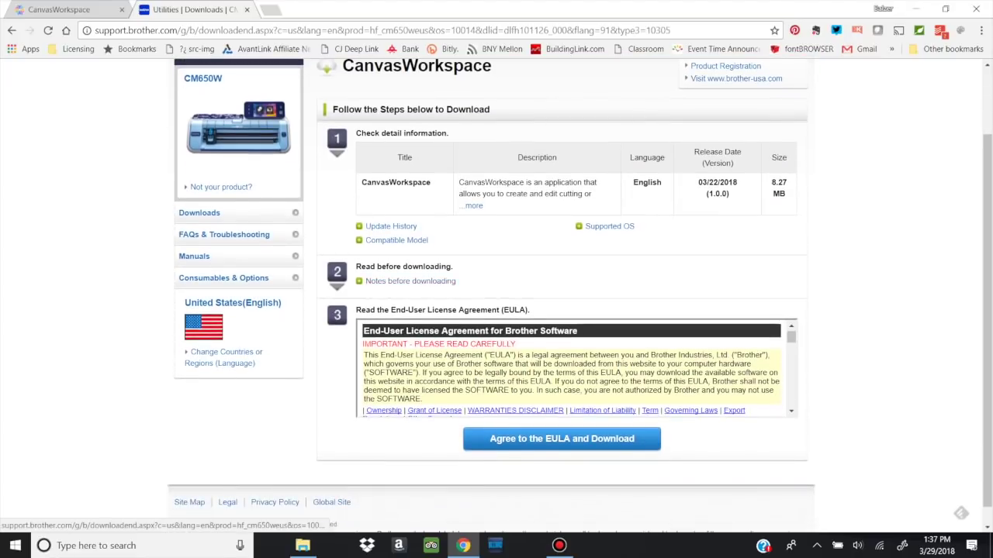
{"action": "scroll", "coordinate": [572, 368], "scroll_direction": "down", "scroll_amount": 3}
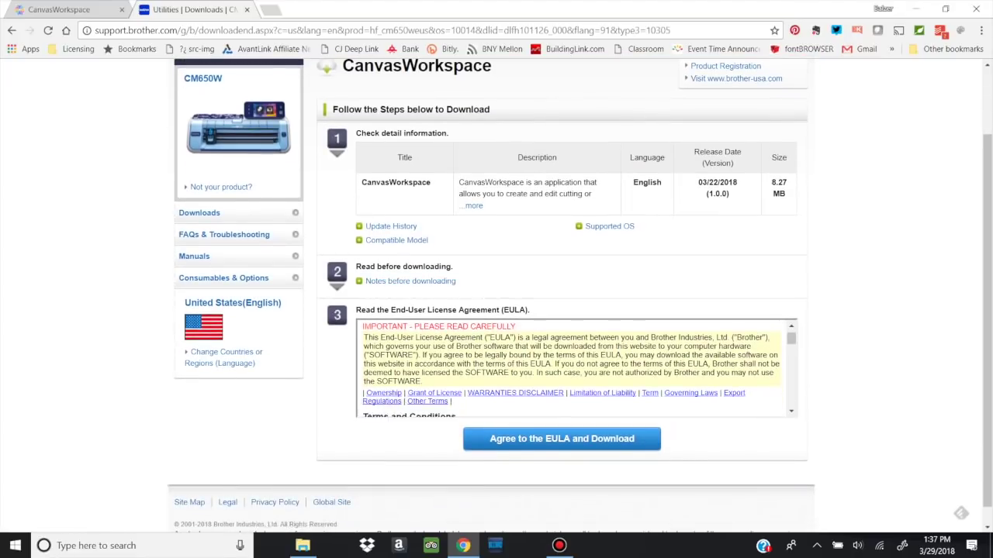
{"action": "scroll", "coordinate": [572, 368], "scroll_direction": "down", "scroll_amount": 8}
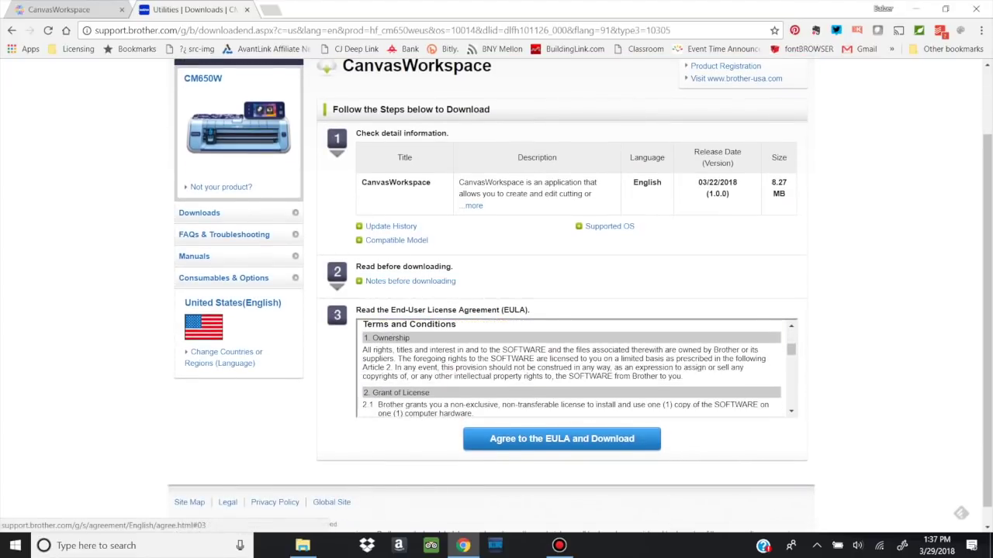
{"action": "scroll", "coordinate": [572, 369], "scroll_direction": "down", "scroll_amount": 5}
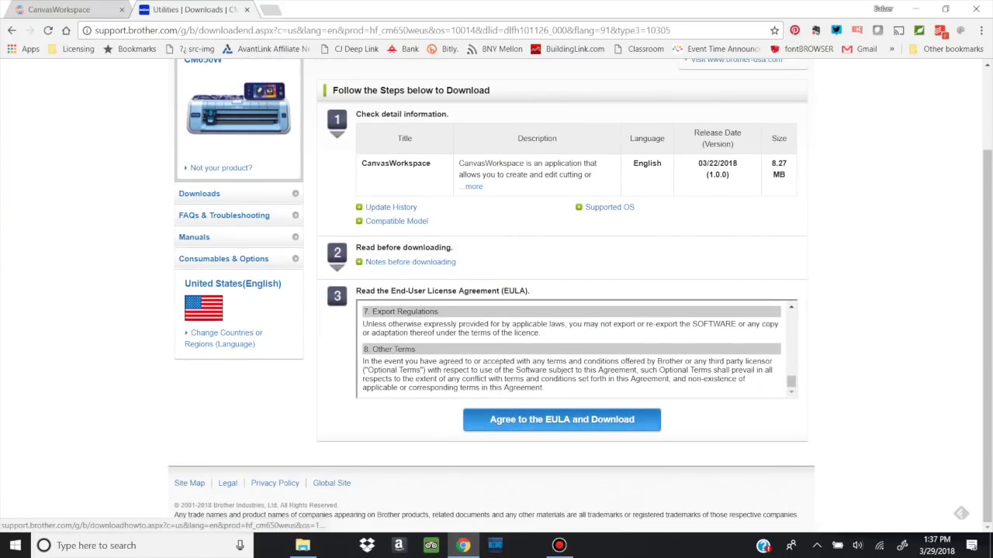
{"action": "left_click", "coordinate": [561, 419]}
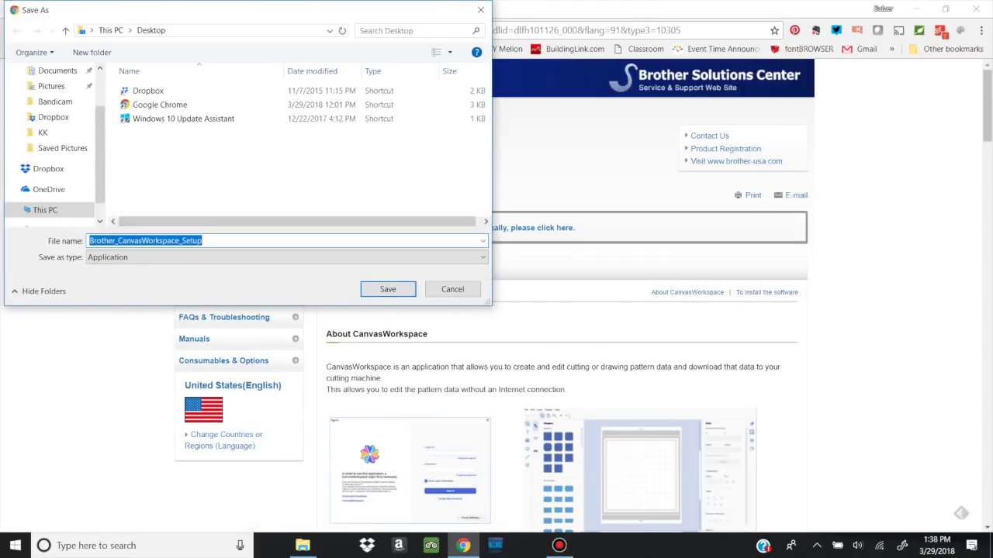
{"action": "left_click", "coordinate": [388, 288]}
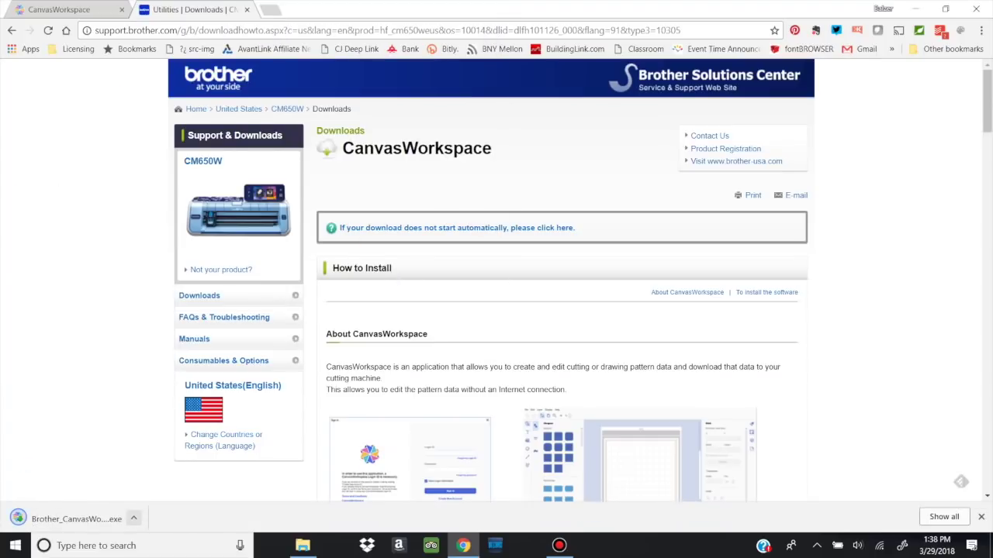
Run the downloaded CanvasWorkspace installer through to the end and launch the desktop program.
{"action": "left_click", "coordinate": [134, 518]}
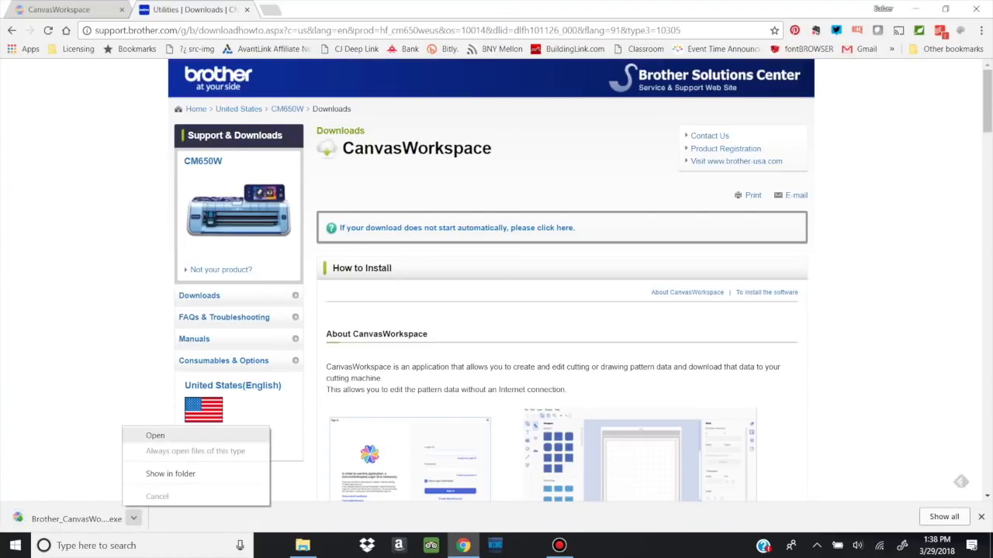
{"action": "left_click", "coordinate": [155, 435]}
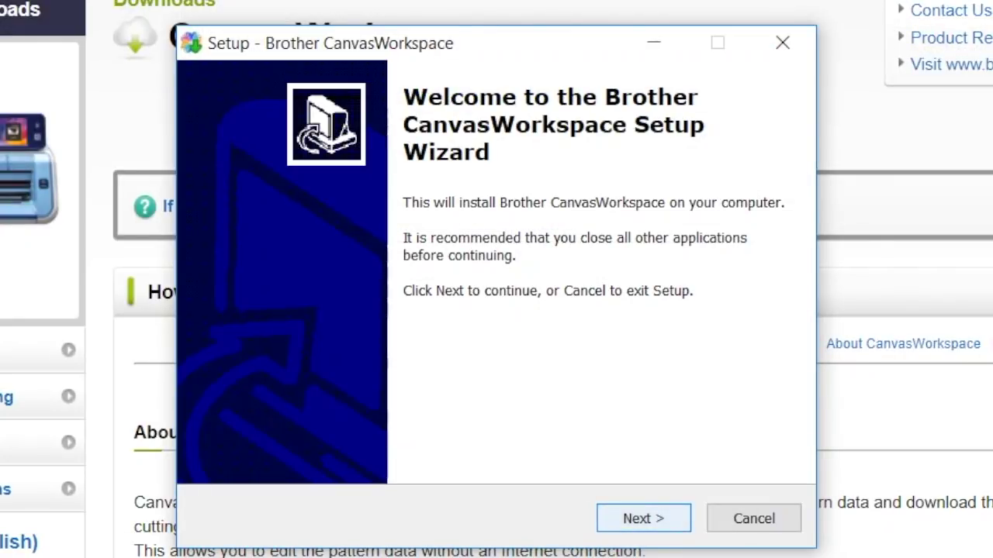
{"action": "key", "text": "Return"}
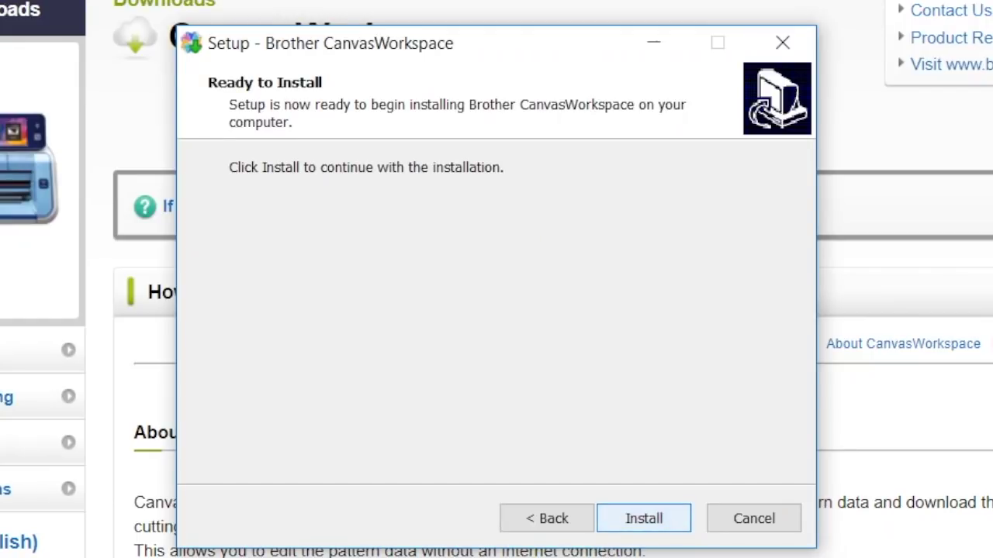
{"action": "key", "text": "Return"}
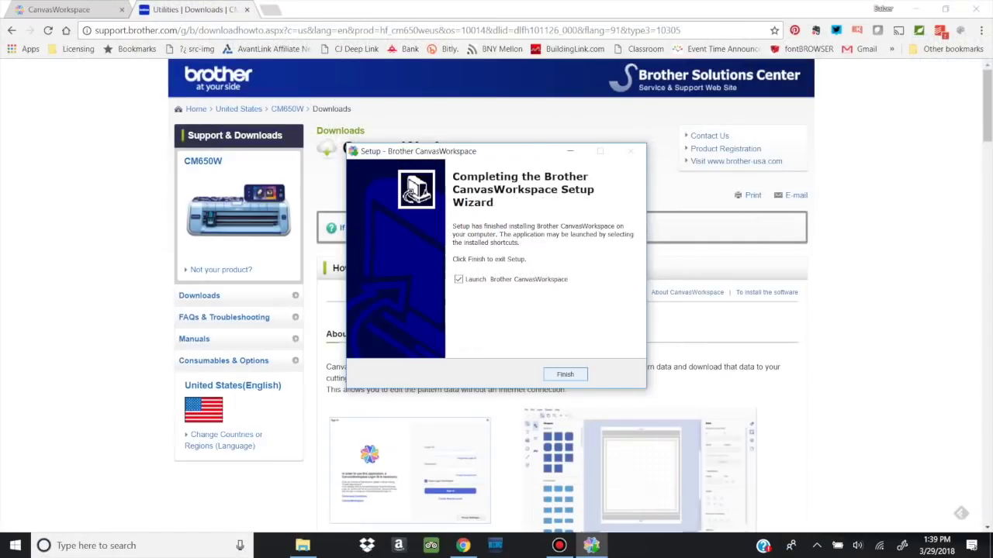
{"action": "left_click", "coordinate": [643, 518]}
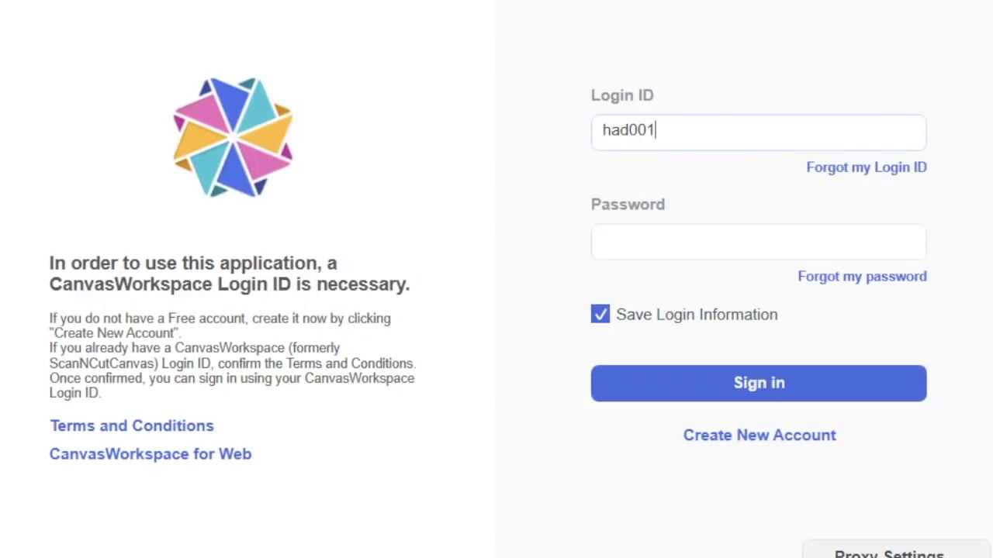
Replace the login ID with the account's own, enter the account password and sign in with the login information saved.
{"action": "key", "text": "shift+Left"}
{"action": "key", "text": "shift+Left"}
{"action": "key", "text": "shift+Left"}
{"action": "key", "text": "shift+Left"}
{"action": "key", "text": "shift+Left"}
{"action": "key", "text": "shift+Left"}
{"action": "type", "text": "milkcan"}
{"action": "left_click", "coordinate": [604, 242]}
{"action": "type", "text": "•••••••"}
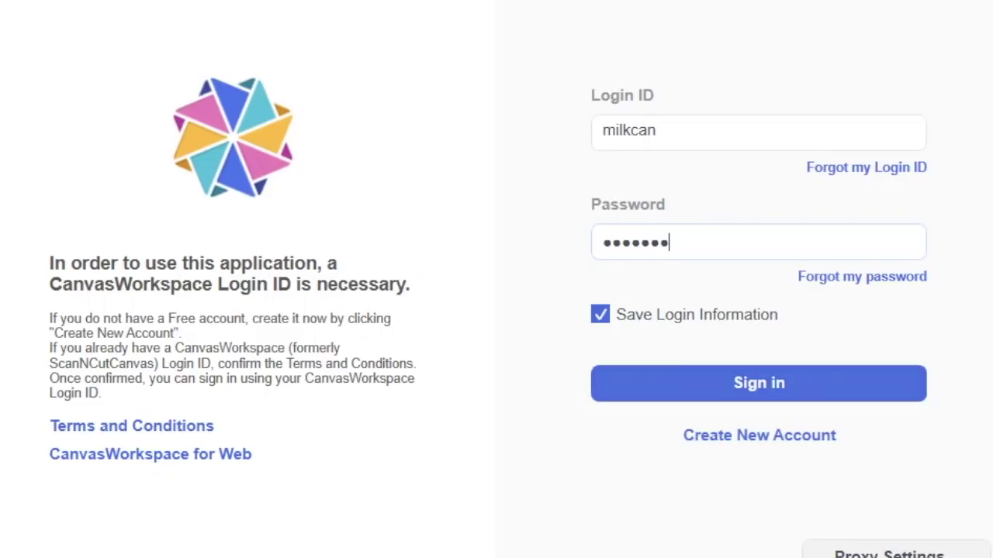
{"action": "key", "text": "Return"}
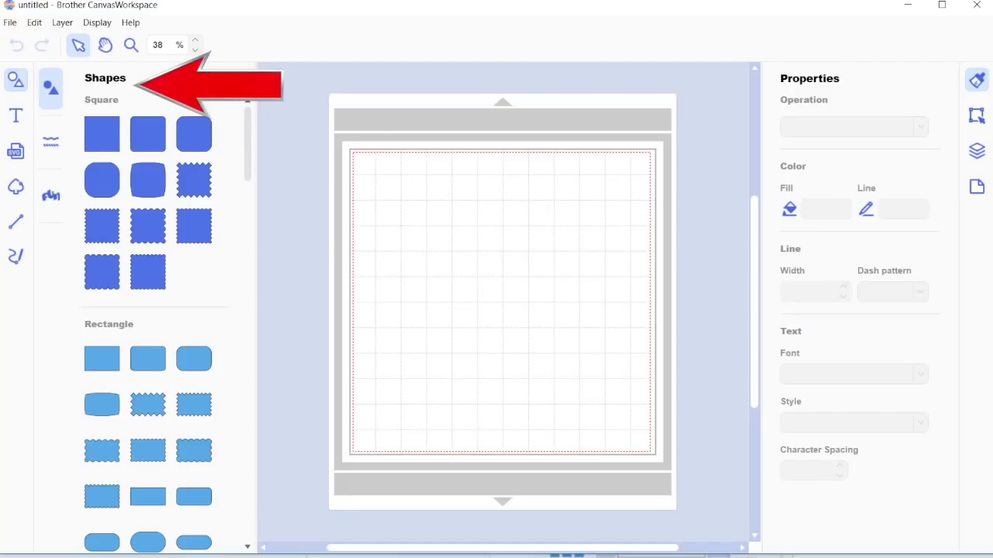
Look through the built-in Shapes, Borders and Words libraries from beginning to end.
{"action": "scroll", "coordinate": [156, 310], "scroll_direction": "down", "scroll_amount": 3}
{"action": "scroll", "coordinate": [155, 310], "scroll_direction": "down", "scroll_amount": 8}
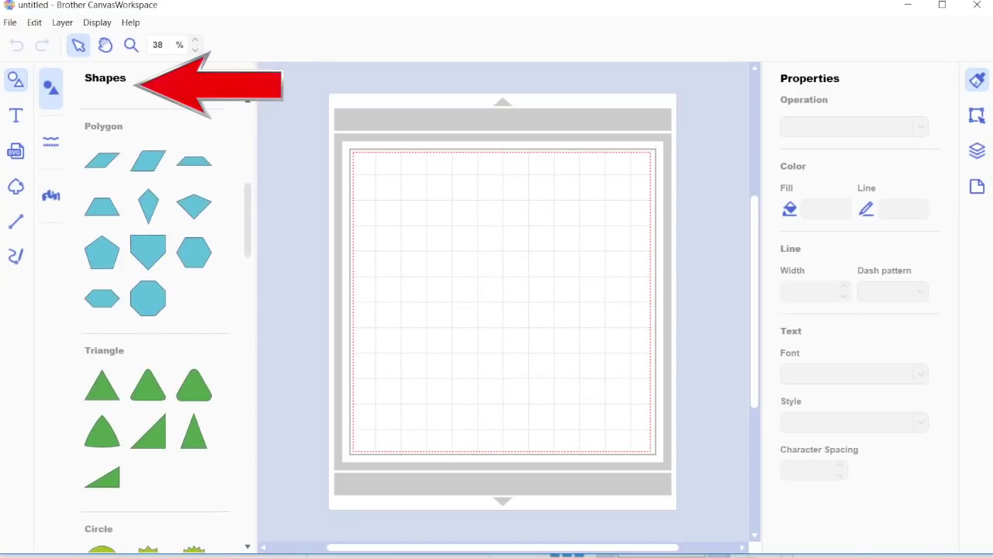
{"action": "scroll", "coordinate": [155, 310], "scroll_direction": "down", "scroll_amount": 20}
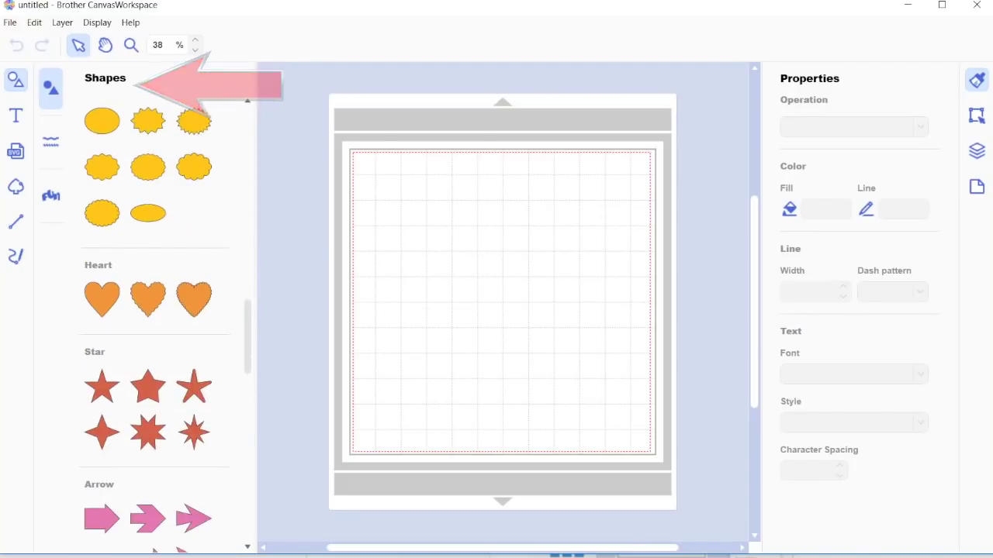
{"action": "scroll", "coordinate": [155, 310], "scroll_direction": "down", "scroll_amount": 18}
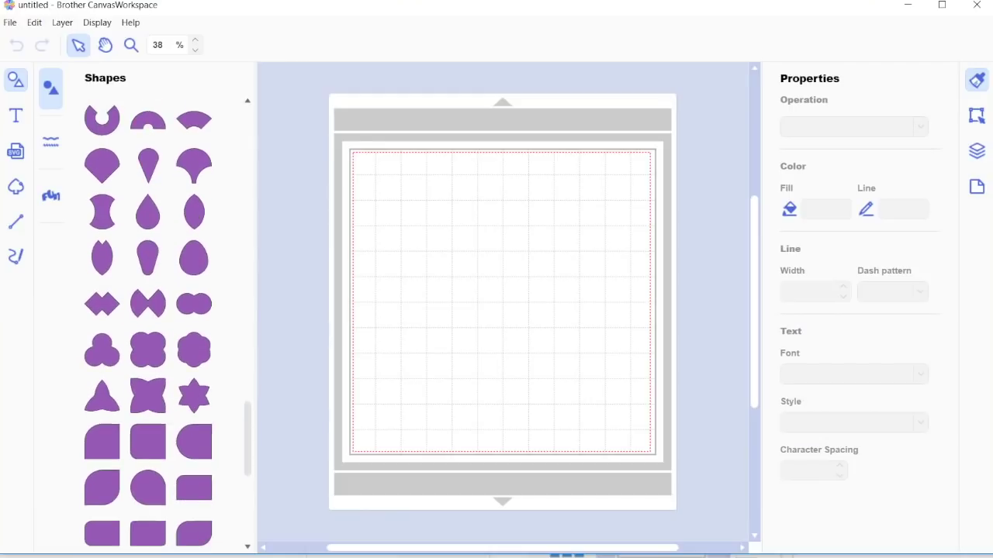
{"action": "scroll", "coordinate": [155, 310], "scroll_direction": "down", "scroll_amount": 1}
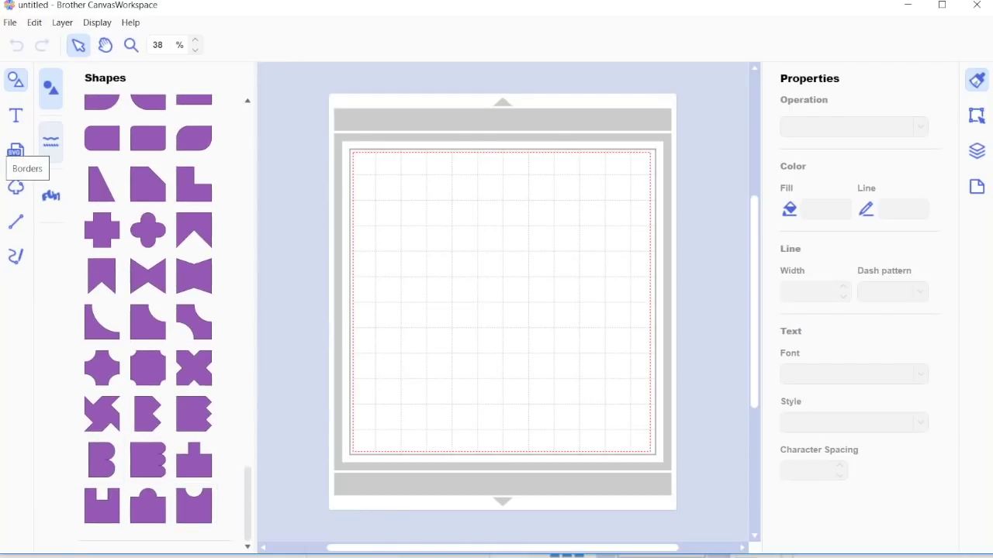
{"action": "left_click", "coordinate": [51, 141]}
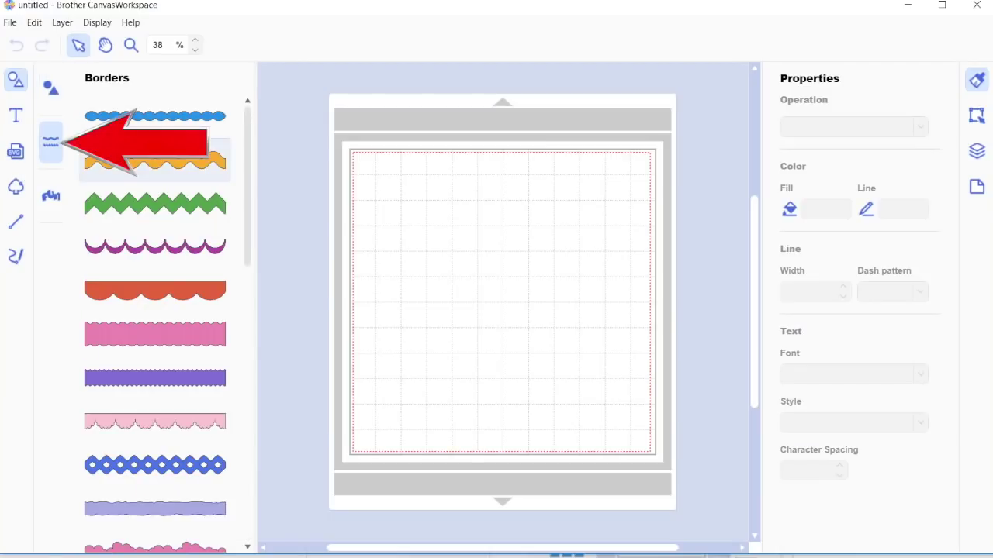
{"action": "scroll", "coordinate": [155, 325], "scroll_direction": "down", "scroll_amount": 15}
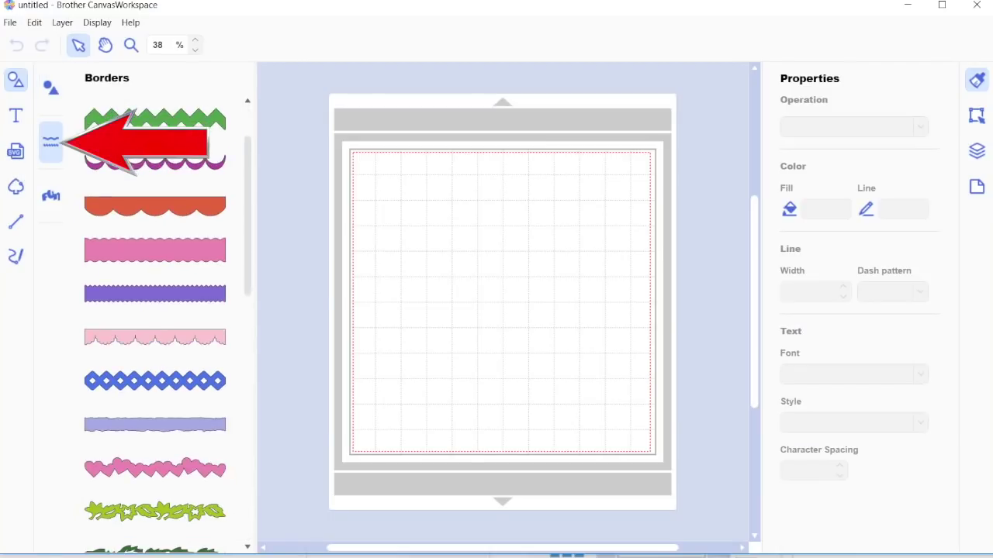
{"action": "scroll", "coordinate": [155, 326], "scroll_direction": "down", "scroll_amount": 3}
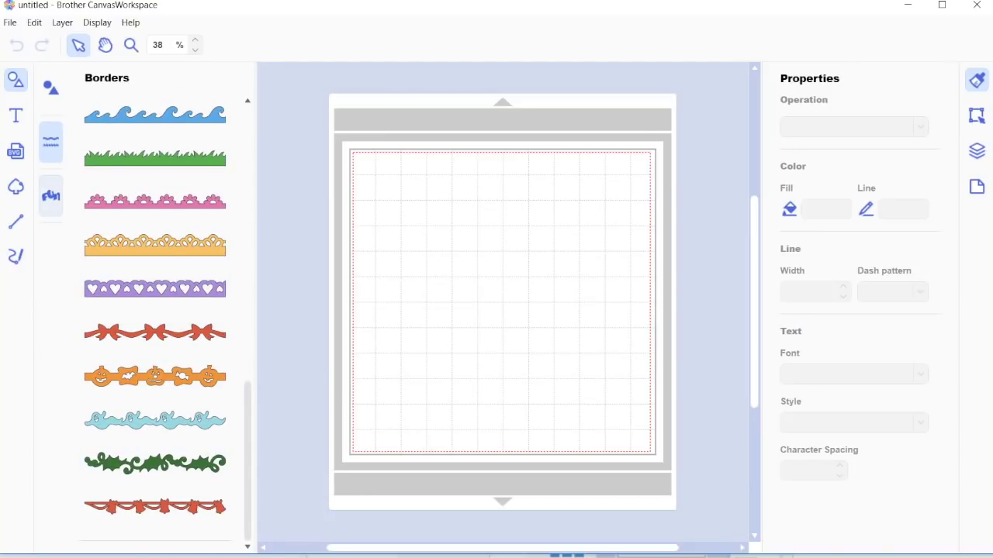
{"action": "left_click", "coordinate": [51, 196]}
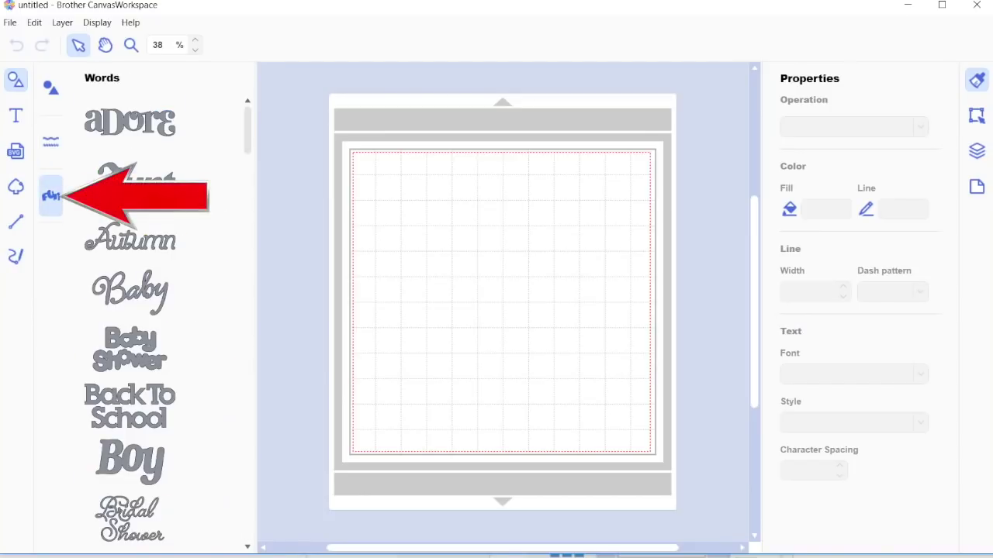
{"action": "scroll", "coordinate": [130, 318], "scroll_direction": "down", "scroll_amount": 15}
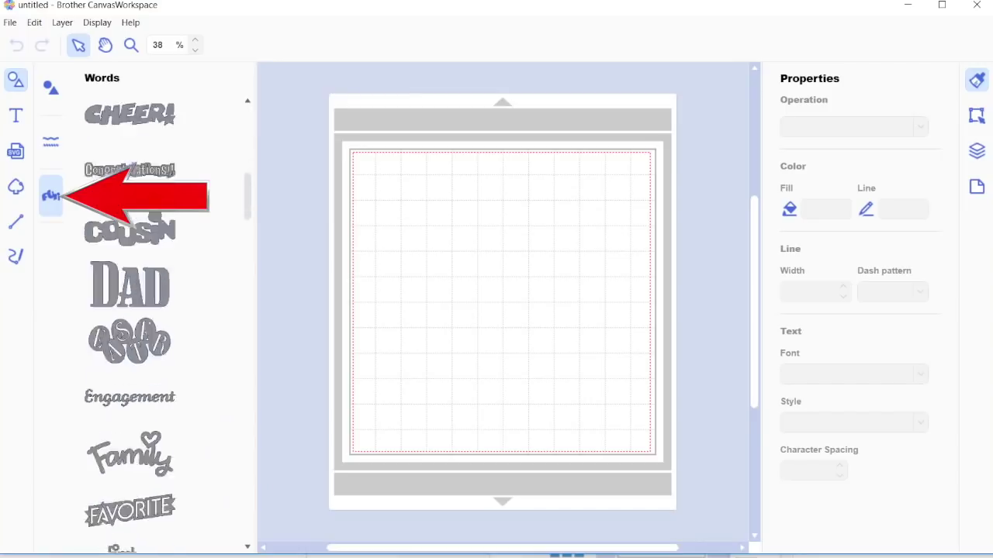
{"action": "scroll", "coordinate": [130, 318], "scroll_direction": "down", "scroll_amount": 20}
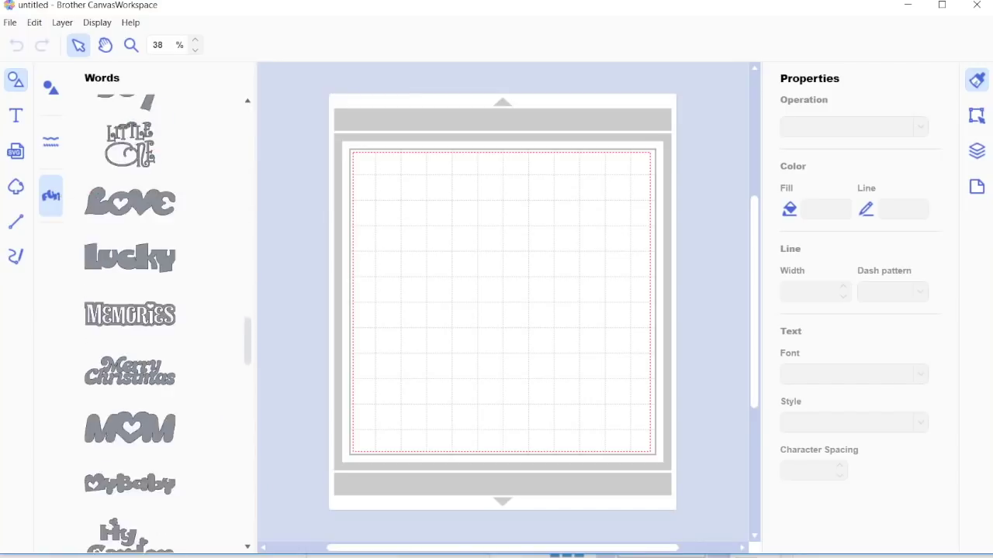
{"action": "scroll", "coordinate": [131, 318], "scroll_direction": "down", "scroll_amount": 20}
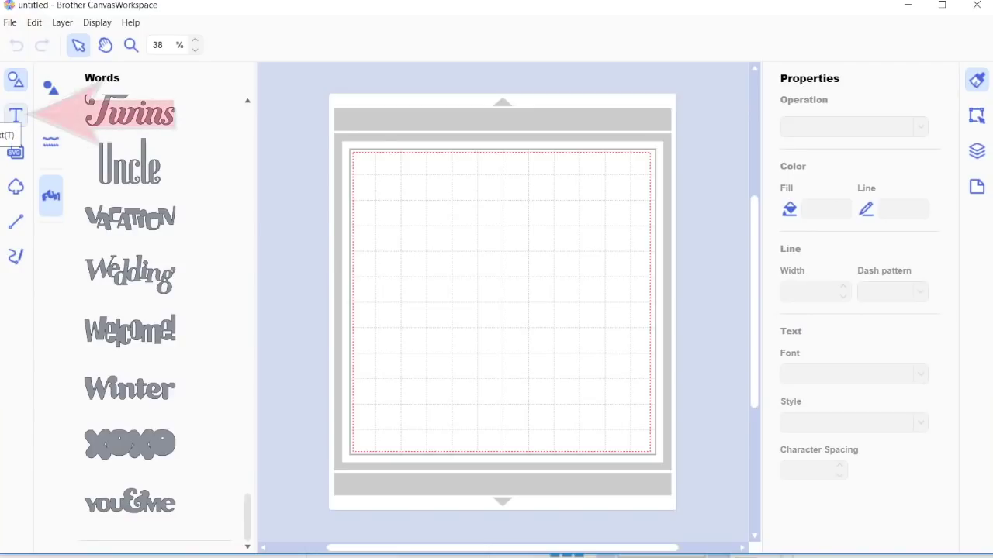
Add a lowercase first name as text in the upper-left part of the mat and select all its letters.
{"action": "left_click", "coordinate": [16, 115]}
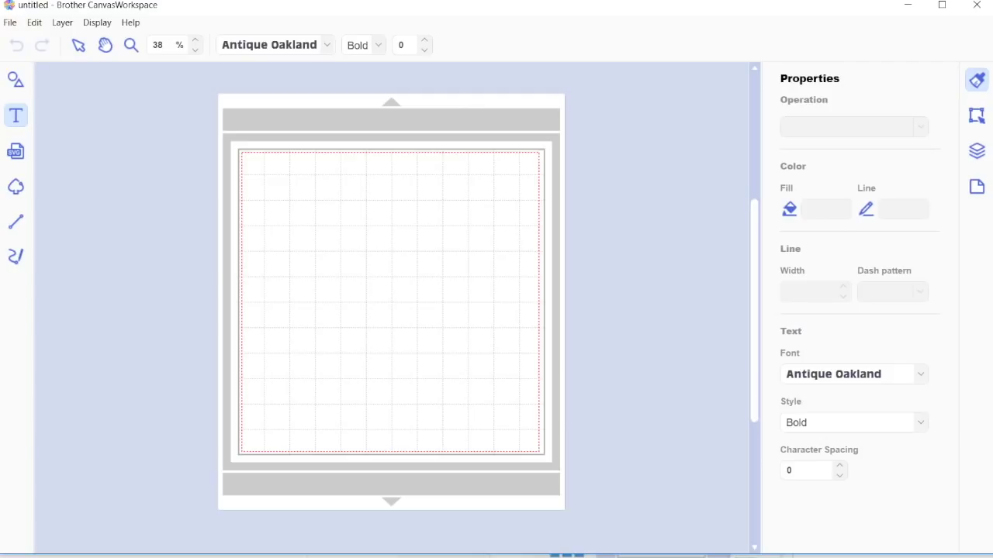
{"action": "left_click", "coordinate": [279, 231]}
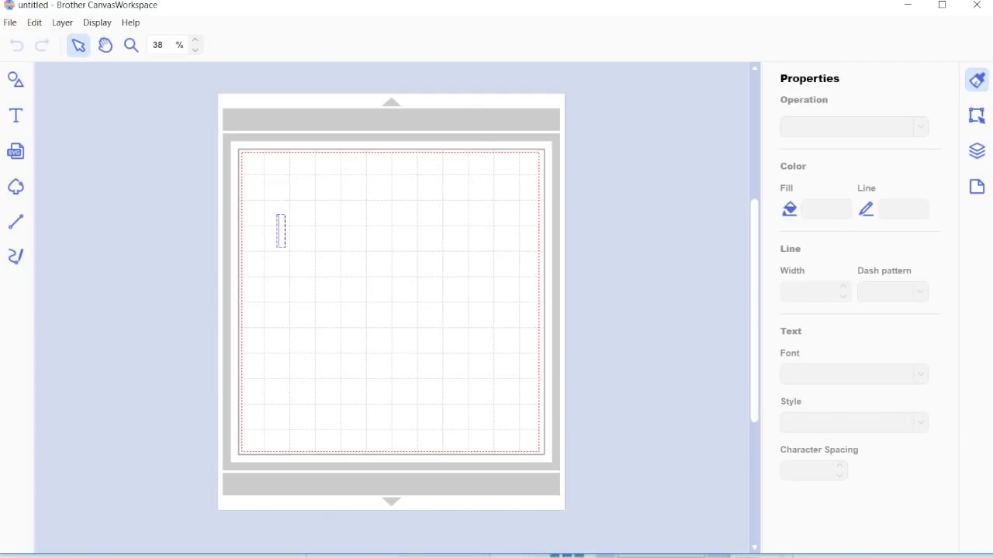
{"action": "type", "text": "julie"}
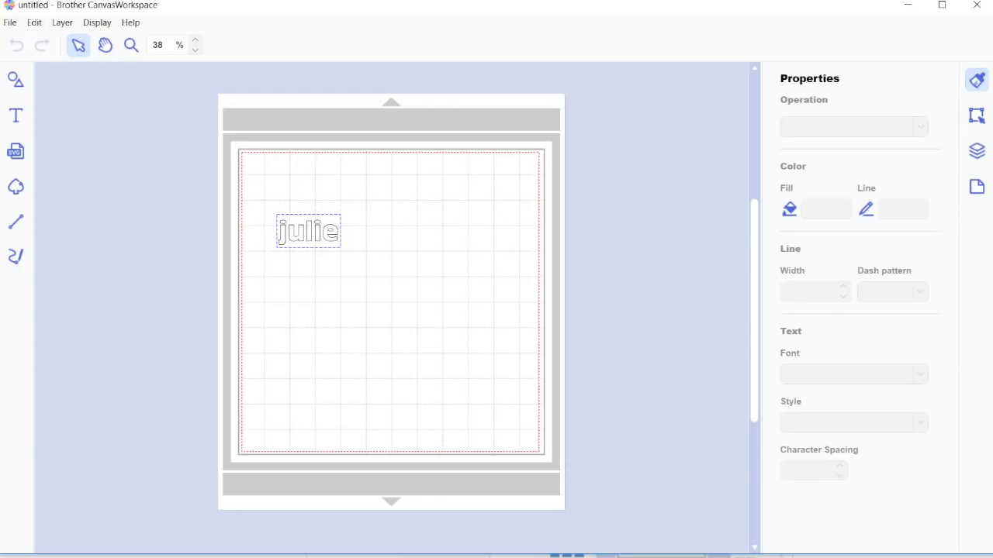
{"action": "key", "text": "shift+Left"}
{"action": "key", "text": "shift+Left"}
{"action": "key", "text": "shift+Left"}
{"action": "key", "text": "shift+Left"}
{"action": "key", "text": "shift+Left"}
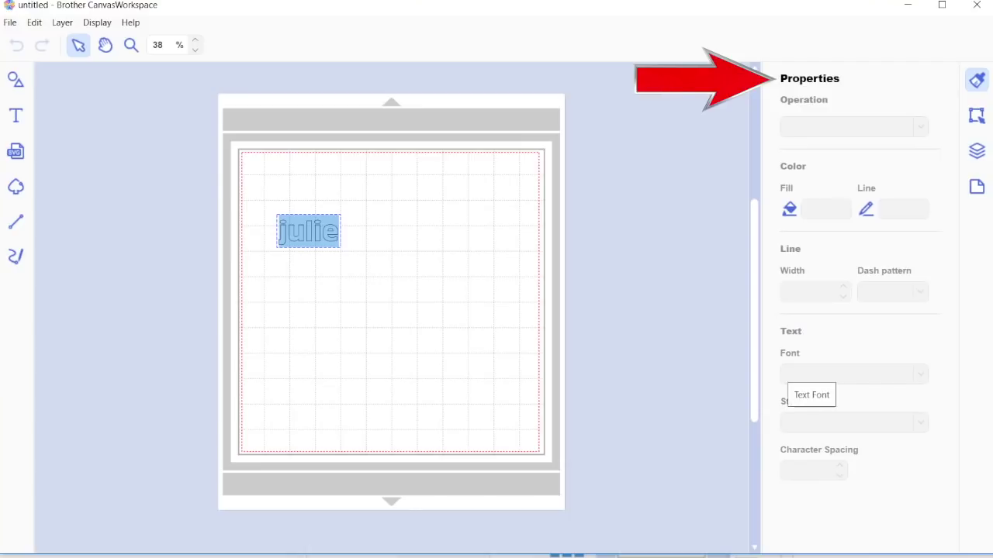
Set the name text's font to Florida and its operation to Draw.
{"action": "left_click", "coordinate": [788, 371]}
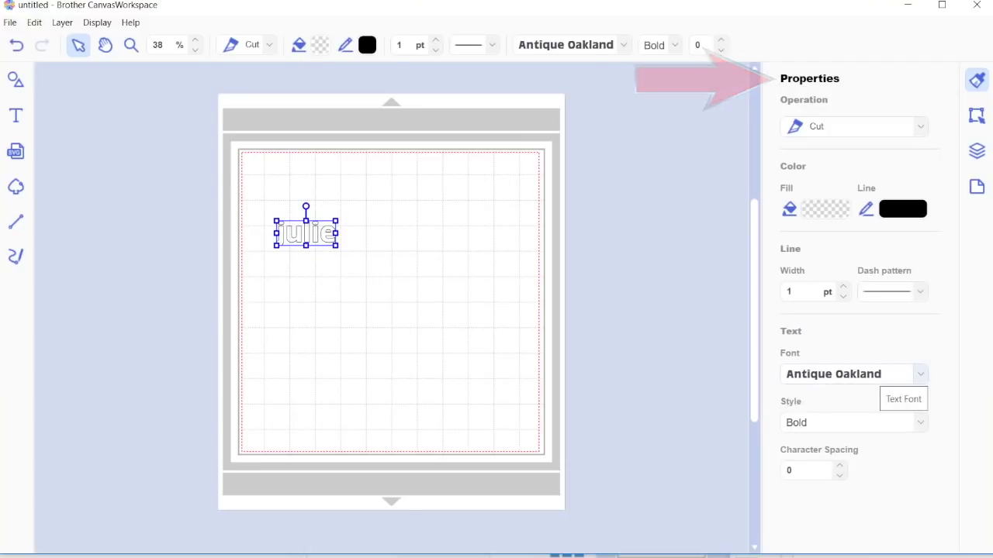
{"action": "left_click", "coordinate": [920, 374]}
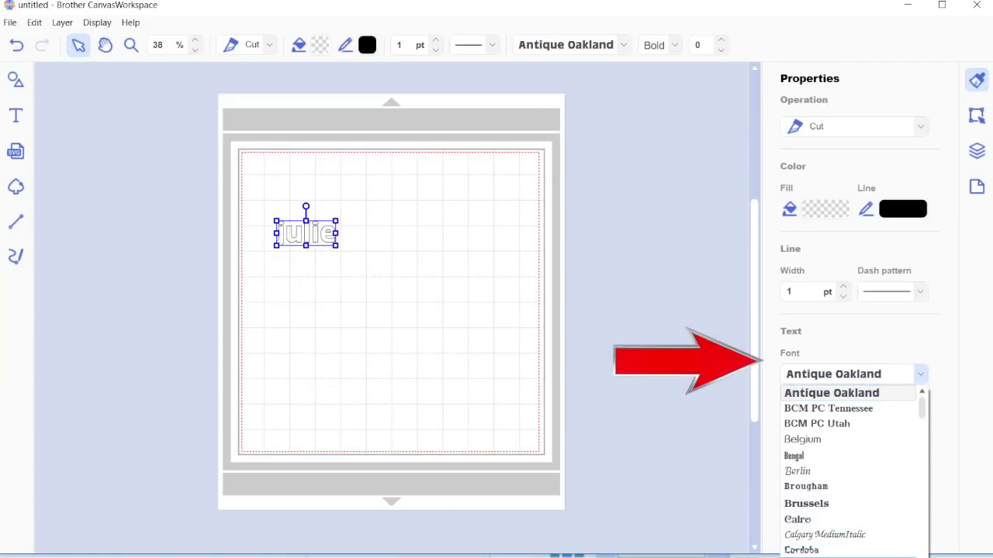
{"action": "left_click", "coordinate": [846, 554]}
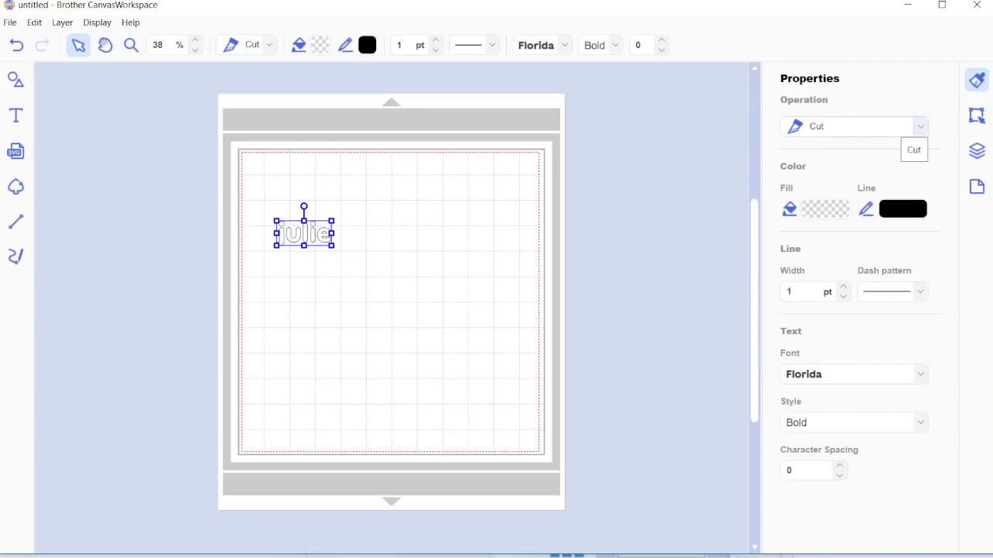
{"action": "left_click", "coordinate": [917, 127]}
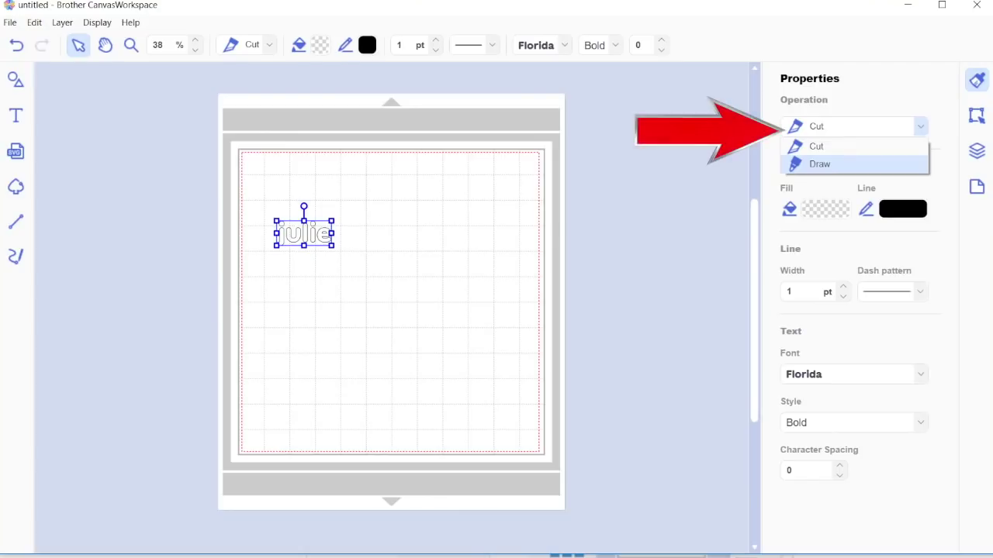
{"action": "left_click", "coordinate": [819, 163]}
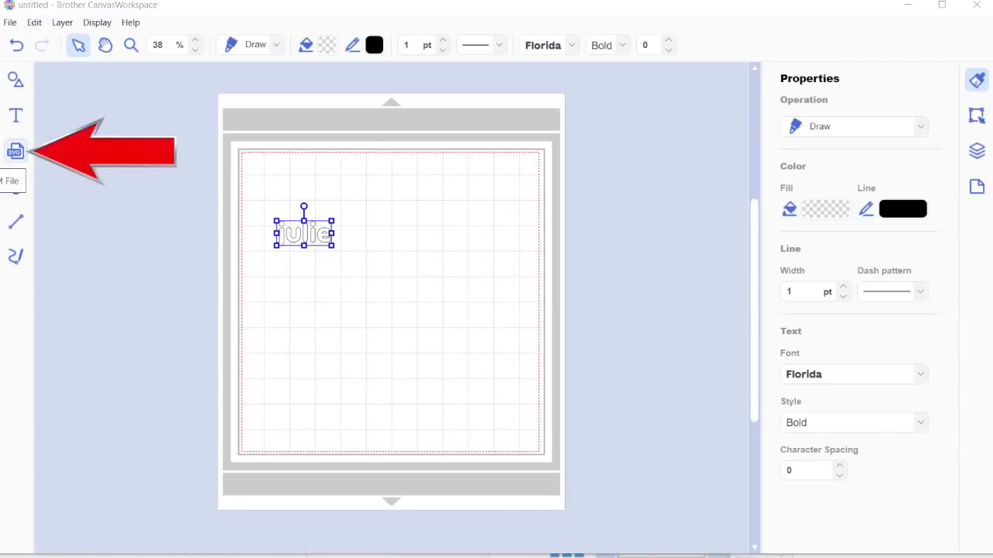
Look at the SVG/FCM import and Image Tracing dialogs, closing each without choosing a file.
{"action": "left_click", "coordinate": [16, 151]}
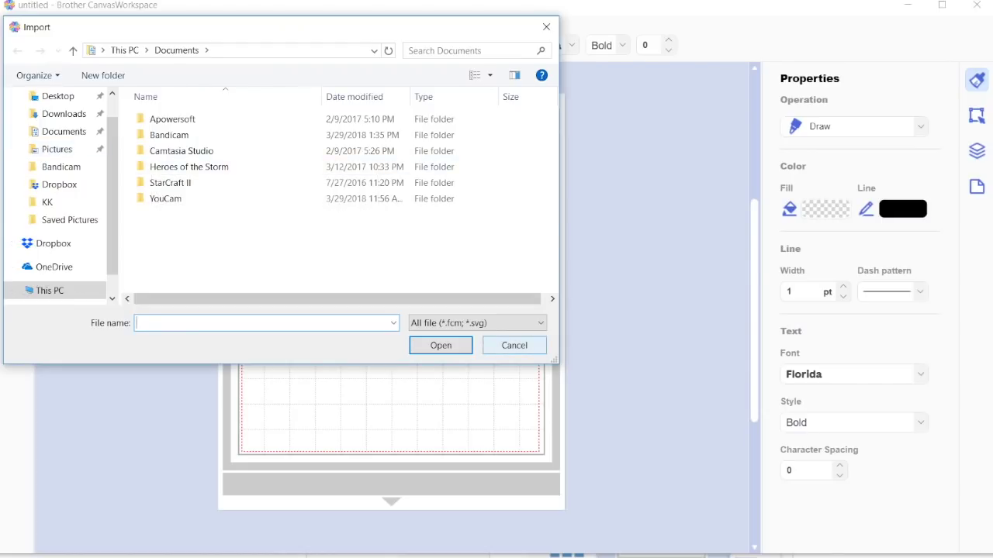
{"action": "left_click", "coordinate": [514, 345]}
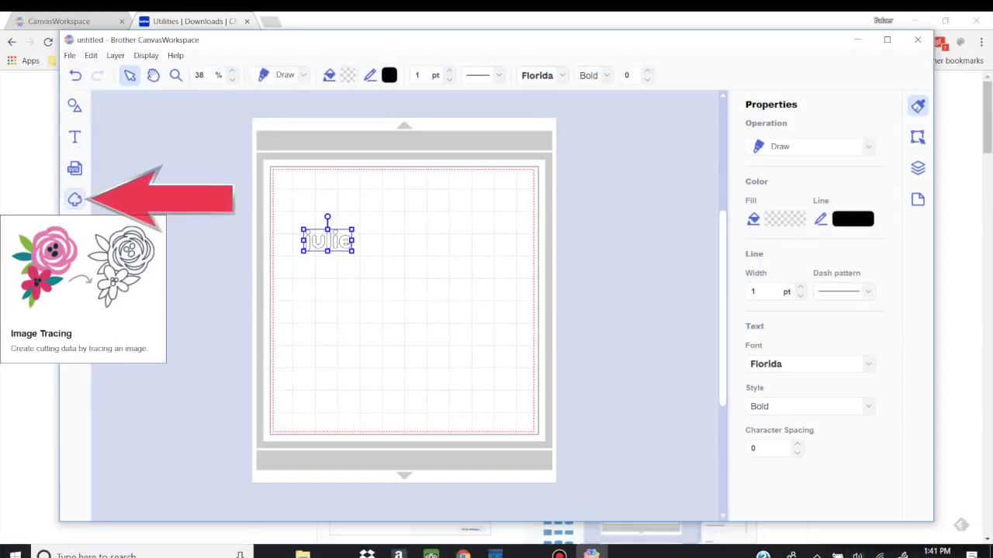
{"action": "left_click", "coordinate": [74, 199]}
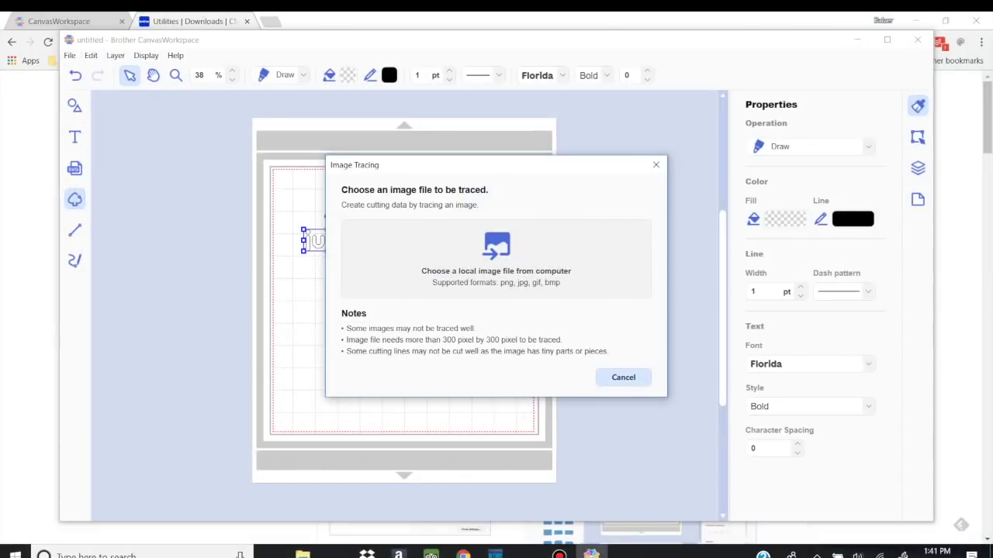
{"action": "left_click", "coordinate": [775, 501]}
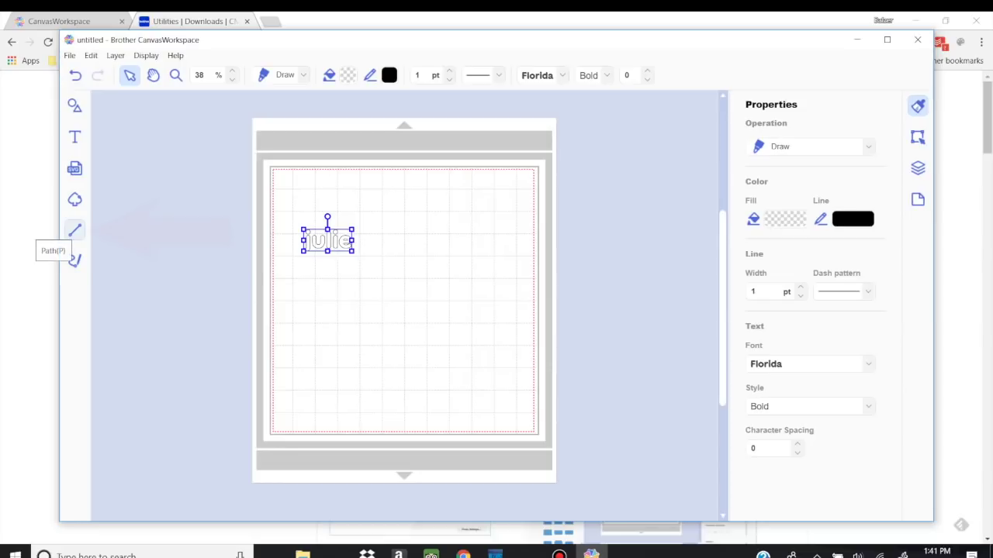
Draw a closed triangular path beside the name text with the Path tool and move the triangle over the text.
{"action": "left_click", "coordinate": [75, 230]}
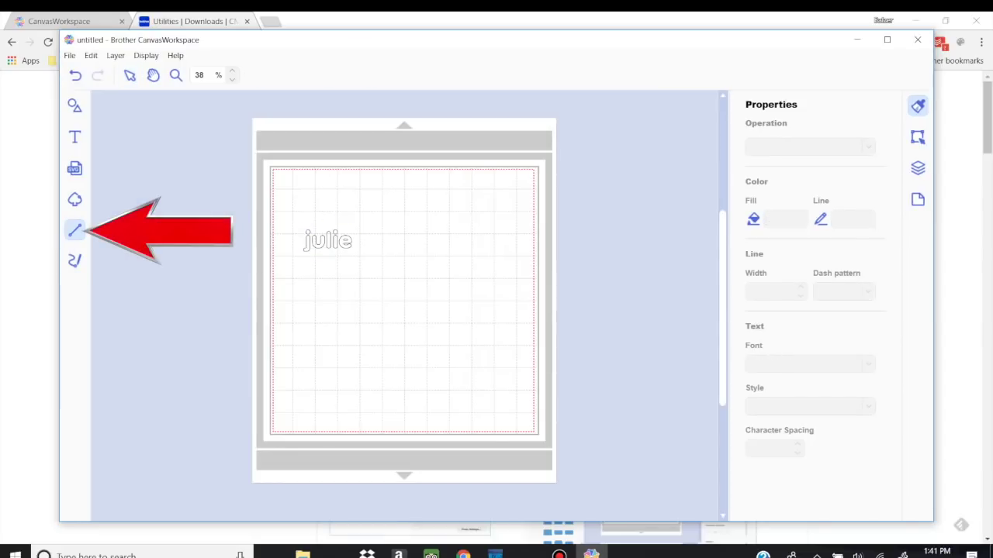
{"action": "left_click_drag", "start_coordinate": [379, 209], "coordinate": [392, 293]}
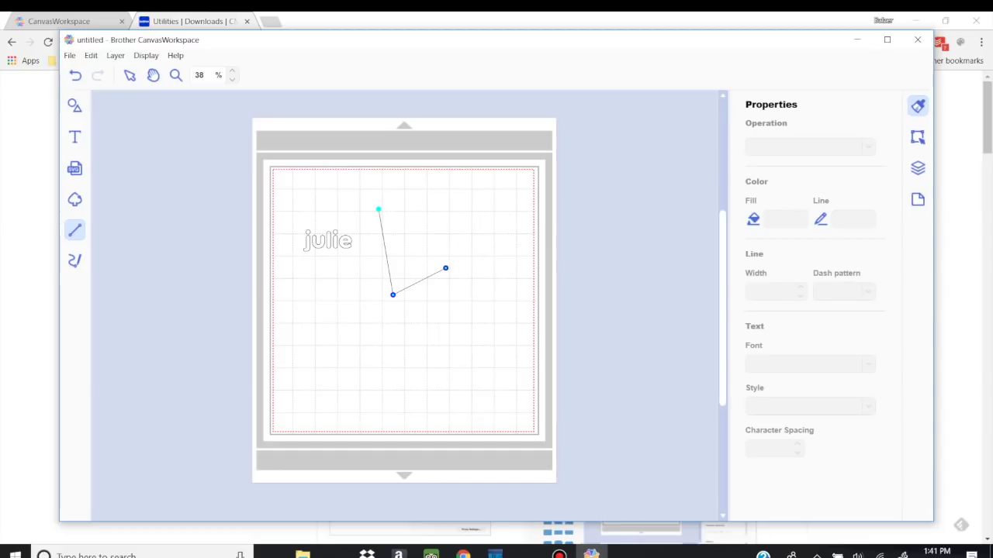
{"action": "left_click", "coordinate": [445, 268]}
{"action": "left_click", "coordinate": [378, 209]}
{"action": "key", "text": "Escape"}
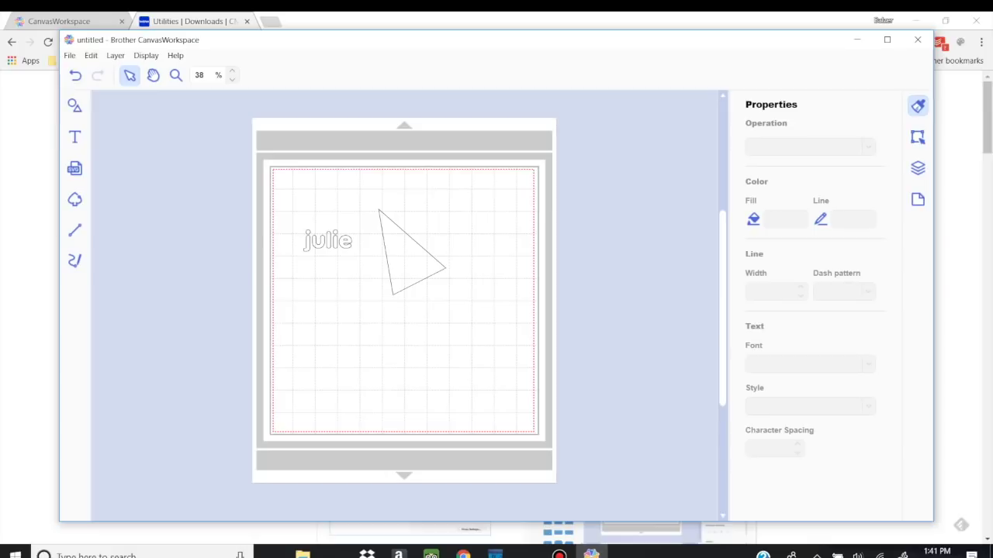
{"action": "left_click", "coordinate": [416, 259]}
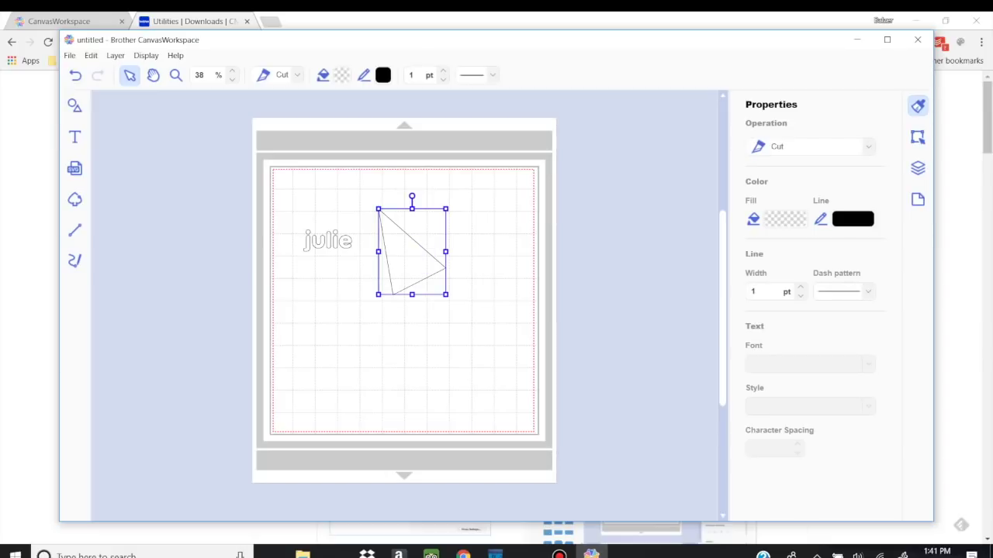
{"action": "left_click_drag", "start_coordinate": [417, 259], "coordinate": [341, 251]}
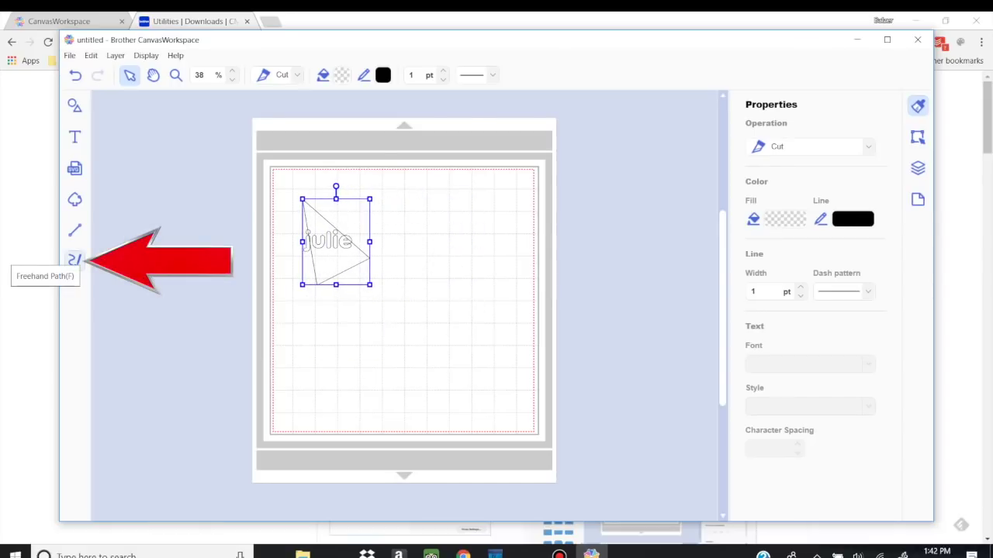
Draw a looping curve to the right of the triangle with the Freehand Path tool, then undo and redo it.
{"action": "left_click", "coordinate": [74, 259]}
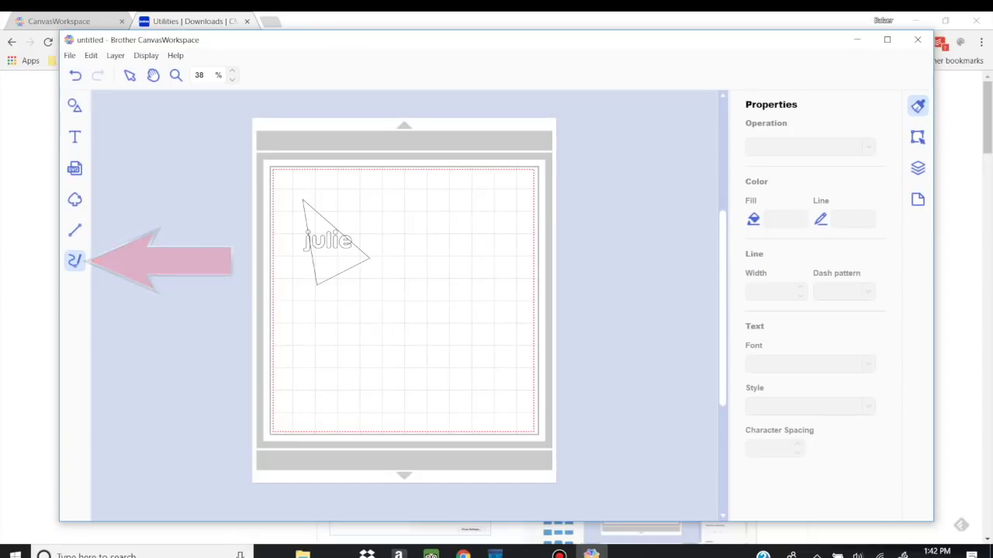
{"action": "mouse_move", "coordinate": [435, 223]}
{"action": "left_mouse_down"}
{"action": "mouse_move", "coordinate": [466, 249]}
{"action": "mouse_move", "coordinate": [480, 245]}
{"action": "mouse_move", "coordinate": [394, 278]}
{"action": "mouse_move", "coordinate": [408, 236]}
{"action": "mouse_move", "coordinate": [439, 238]}
{"action": "mouse_move", "coordinate": [447, 211]}
{"action": "left_mouse_up"}
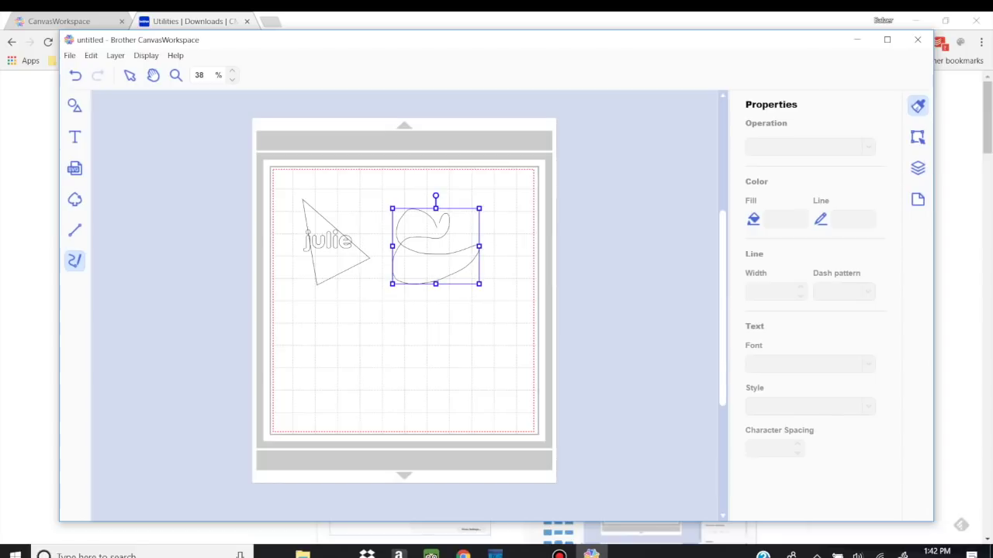
{"action": "key", "text": "Escape"}
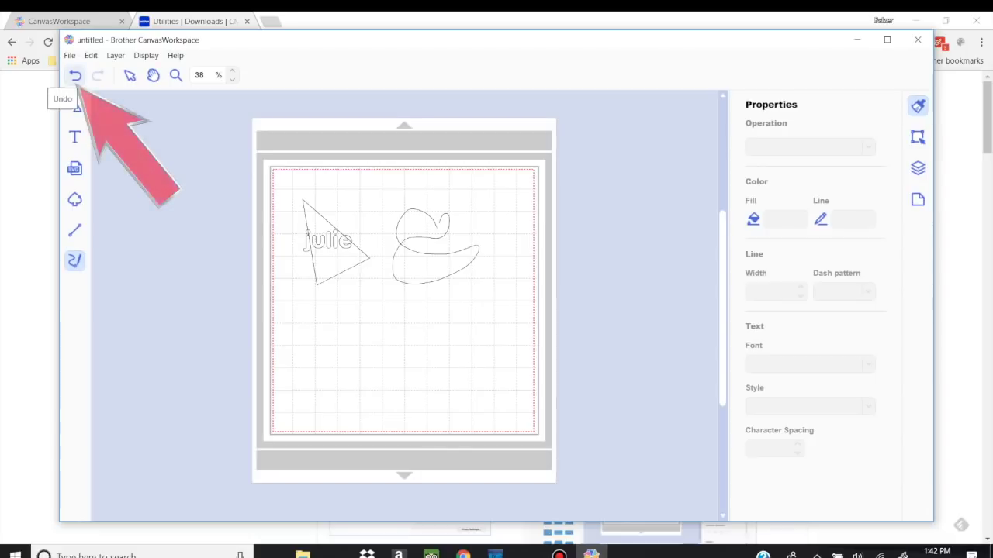
{"action": "left_click", "coordinate": [75, 75]}
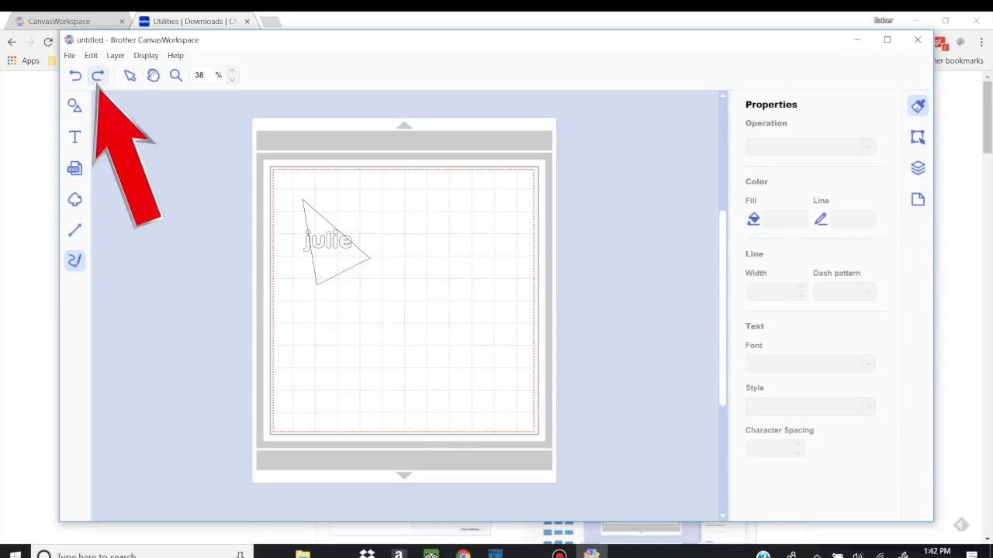
{"action": "left_click", "coordinate": [98, 75]}
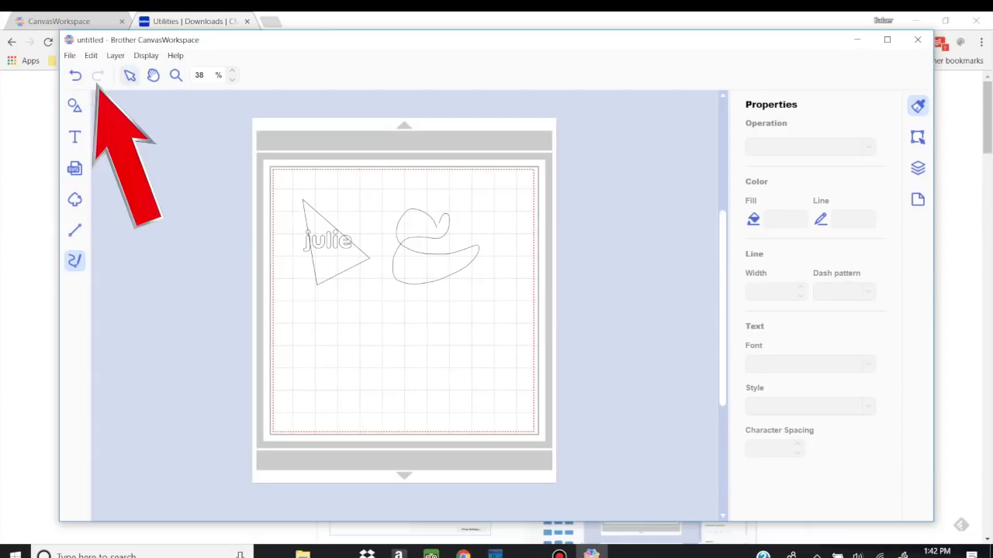
Magnify the mat to 100 % around the name text and shift the view until the whole freehand curve shows.
{"action": "left_click", "coordinate": [129, 75]}
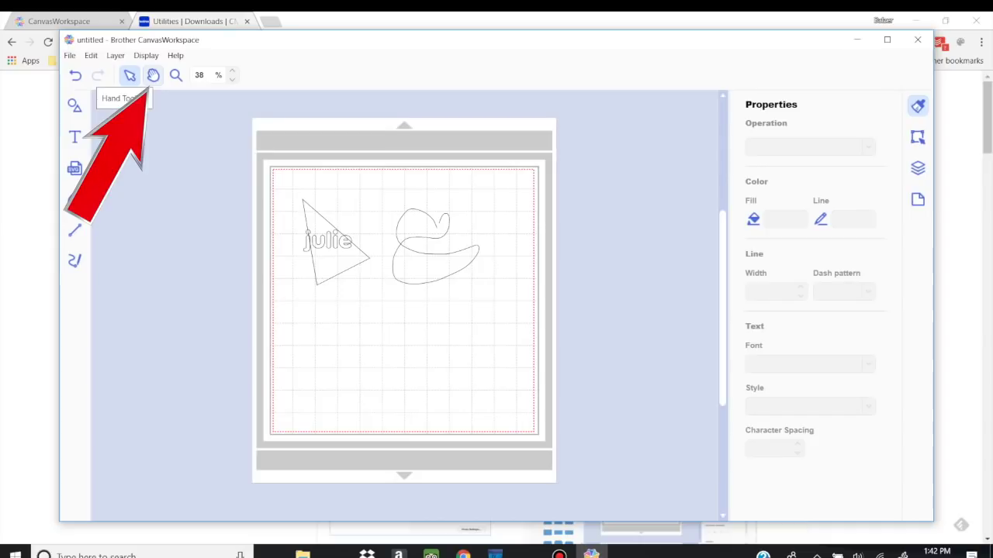
{"action": "left_click", "coordinate": [150, 81]}
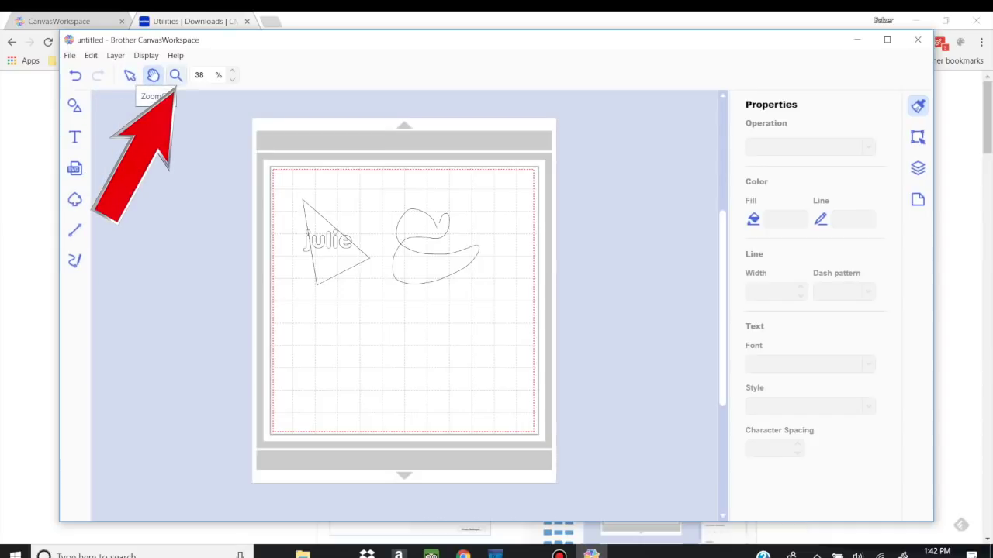
{"action": "left_click", "coordinate": [175, 76]}
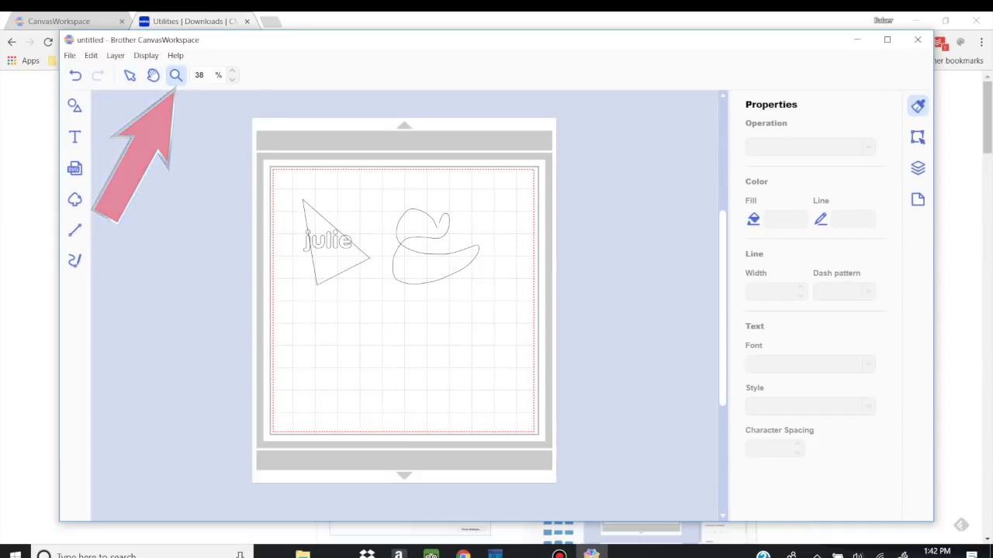
{"action": "left_click", "coordinate": [232, 70]}
{"action": "left_click", "coordinate": [232, 70]}
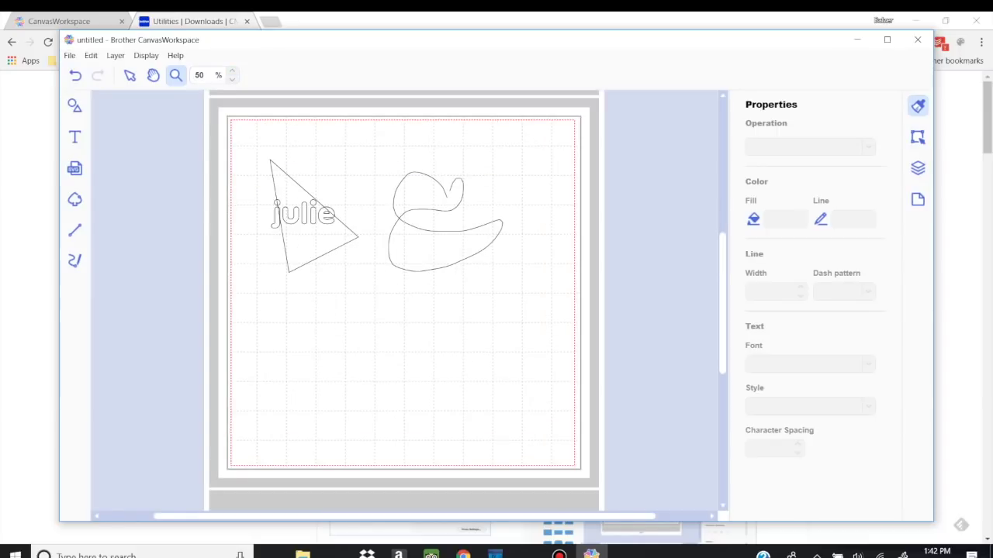
{"action": "left_click", "coordinate": [313, 218]}
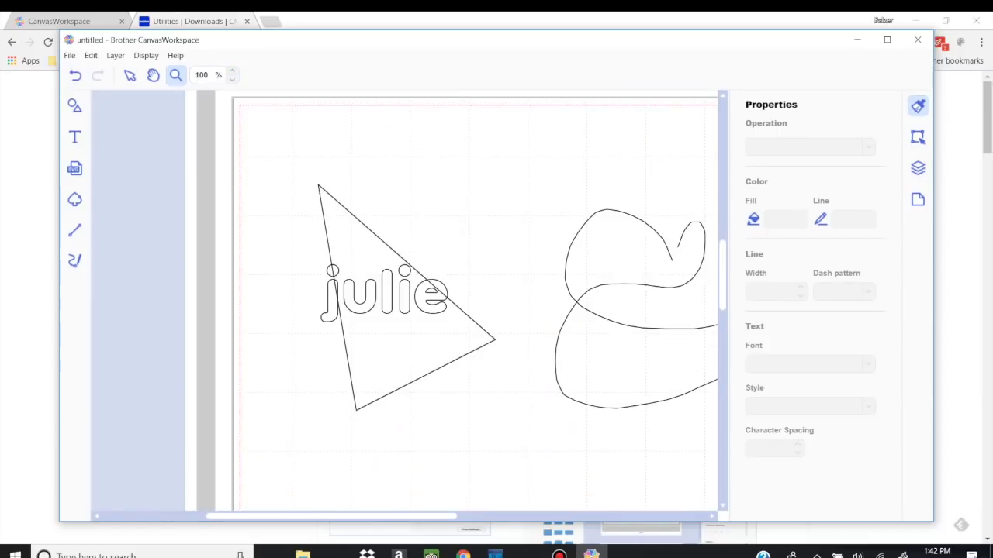
{"action": "left_click", "coordinate": [153, 74]}
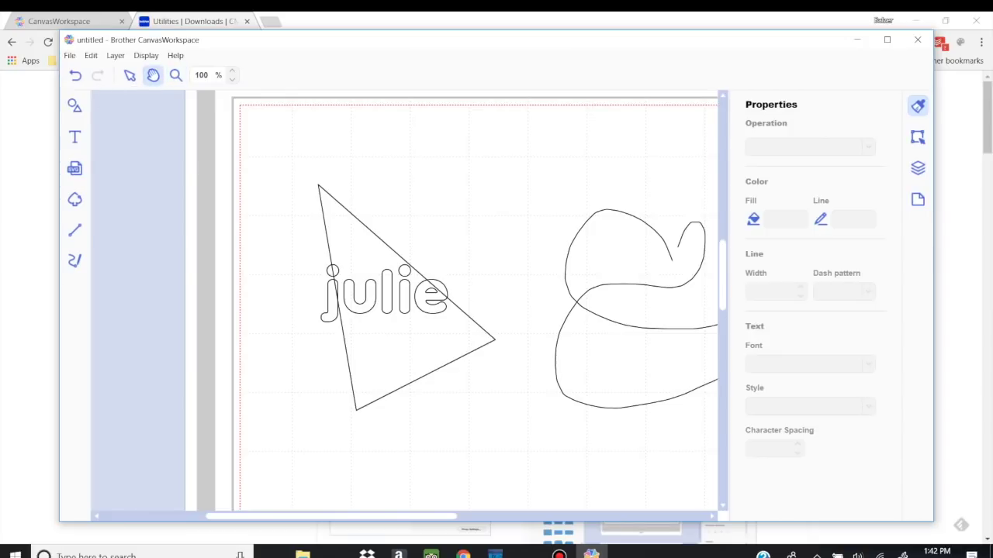
{"action": "left_click_drag", "start_coordinate": [403, 303], "coordinate": [300, 342]}
{"action": "left_click_drag", "start_coordinate": [455, 257], "coordinate": [479, 239]}
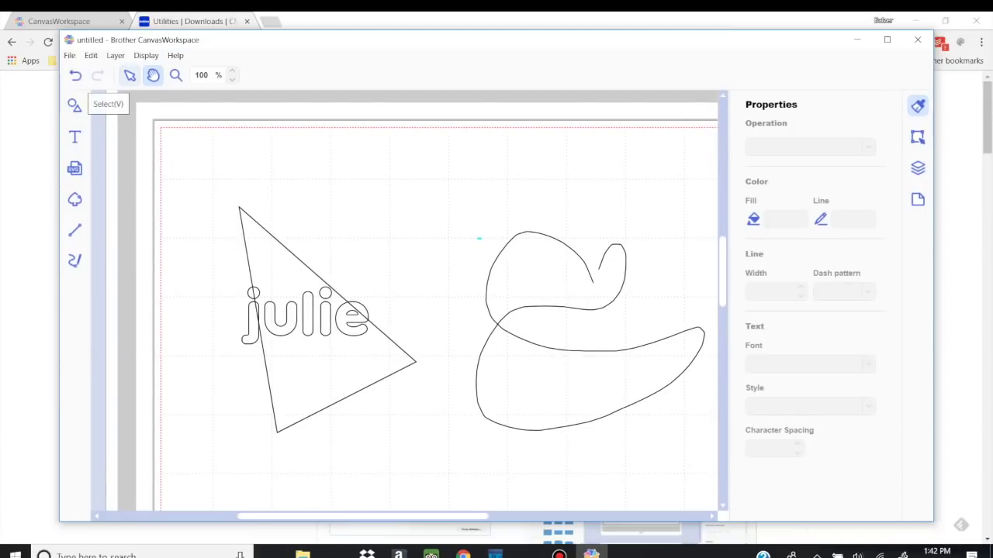
Move the triangle up and right, off most of the name text and partly over the freehand curve.
{"action": "left_click", "coordinate": [130, 75]}
{"action": "left_click_drag", "start_coordinate": [328, 285], "coordinate": [435, 256]}
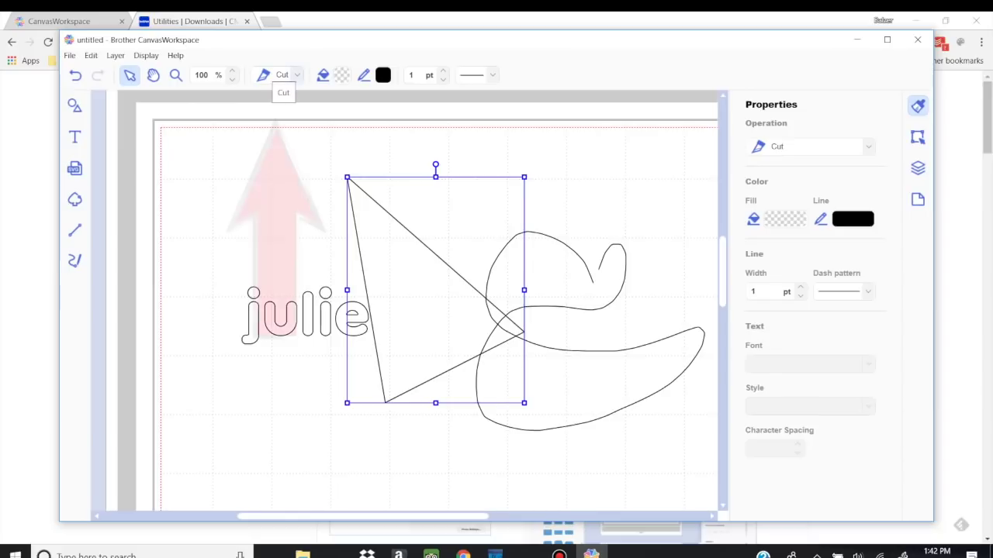
{"action": "left_click", "coordinate": [281, 74]}
{"action": "key", "text": "Escape"}
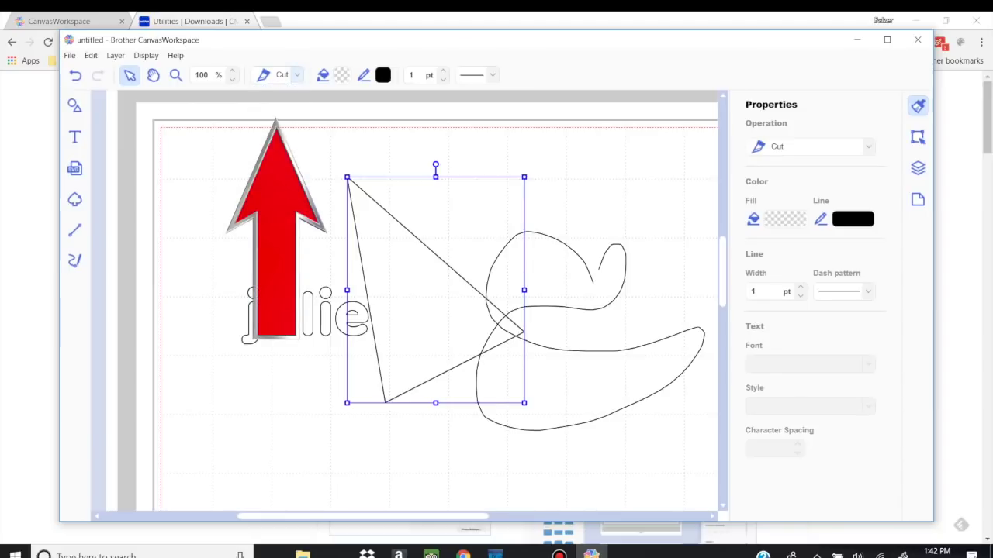
Fill the triangle with the purple color #BF6AB5.
{"action": "left_click", "coordinate": [323, 74]}
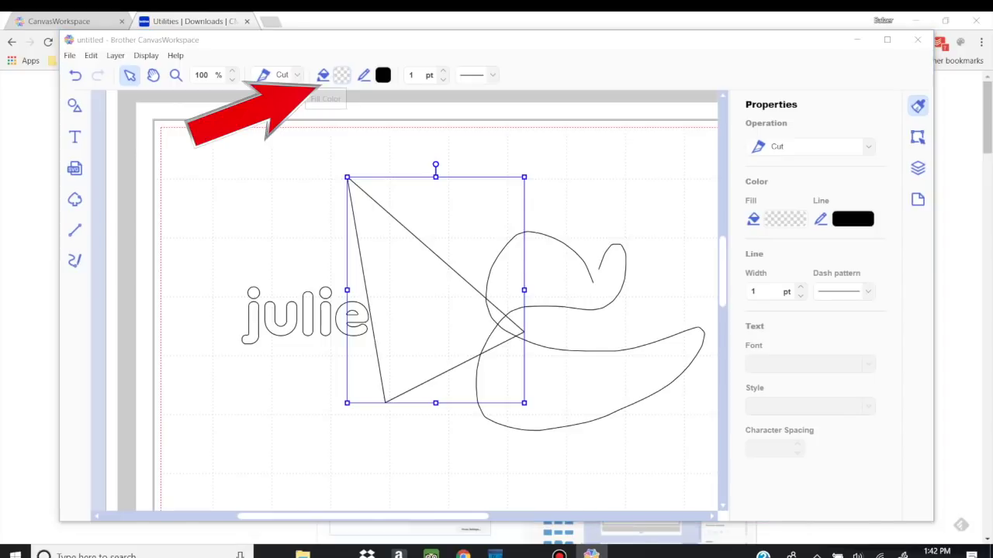
{"action": "left_click", "coordinate": [367, 239]}
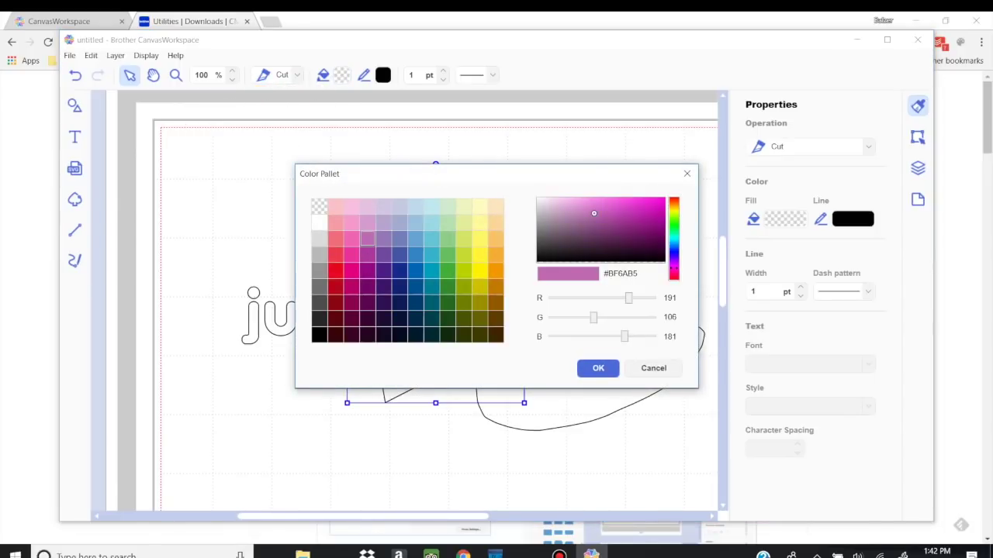
{"action": "left_click", "coordinate": [598, 368]}
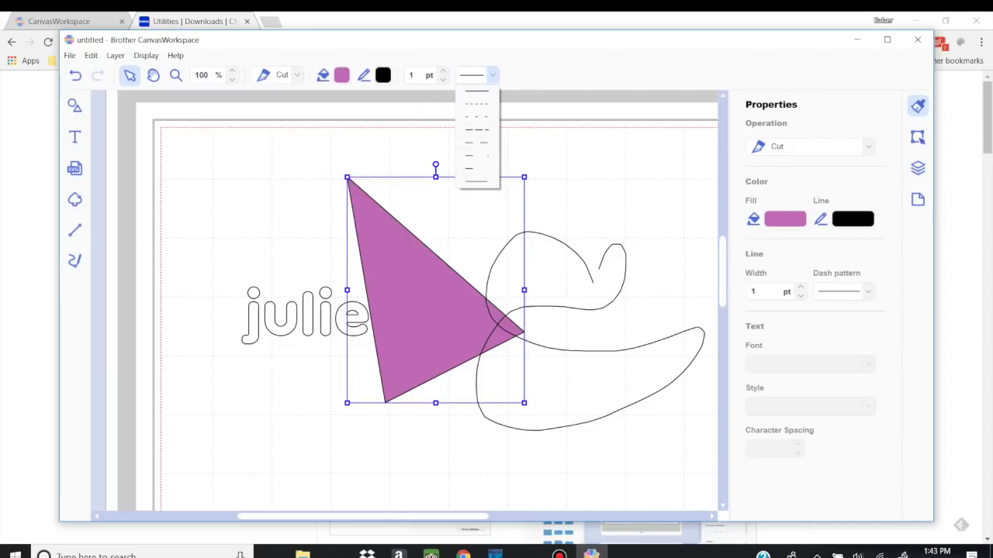
{"action": "key", "text": "Escape"}
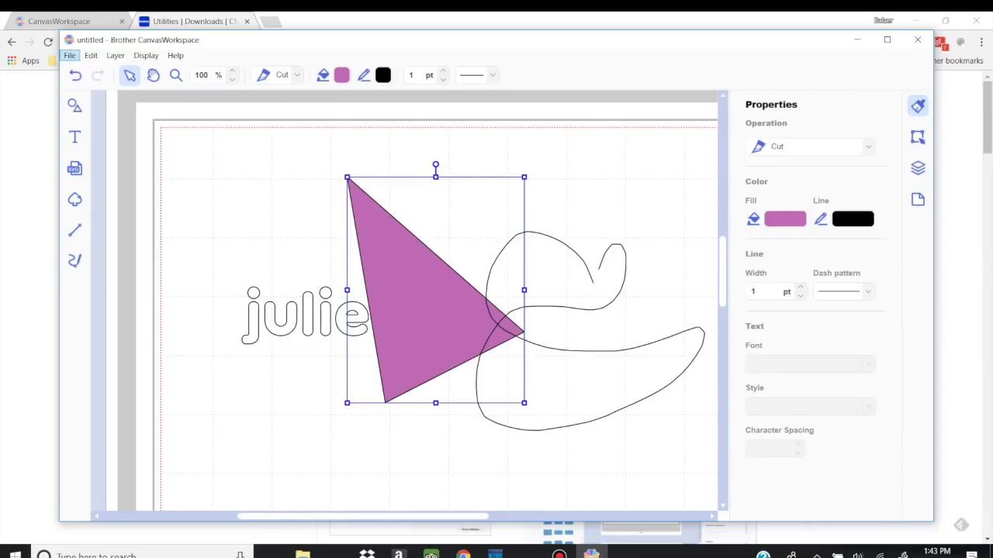
Review the file and editing commands, first with the triangle selected and again with the name text and triangle both selected.
{"action": "left_click", "coordinate": [69, 55]}
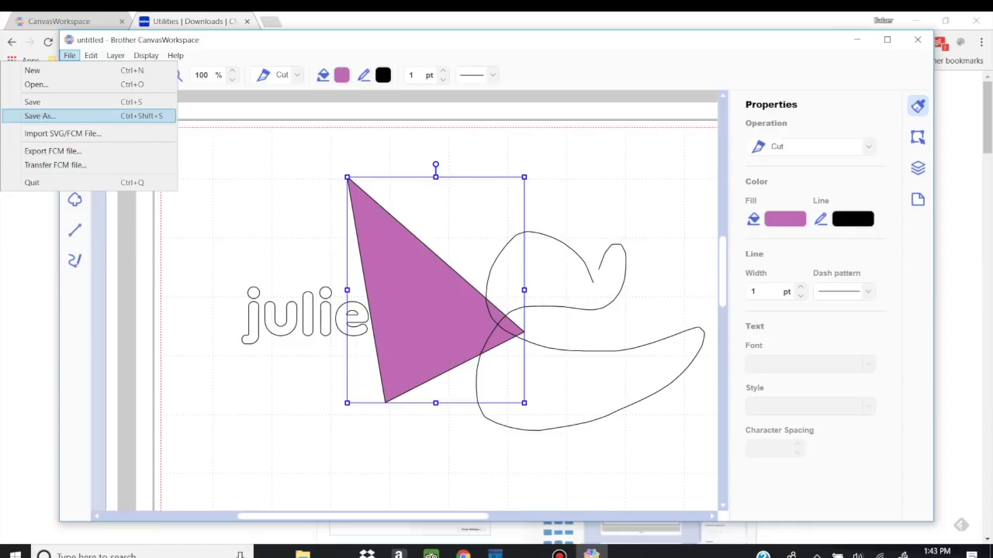
{"action": "mouse_move", "coordinate": [91, 55]}
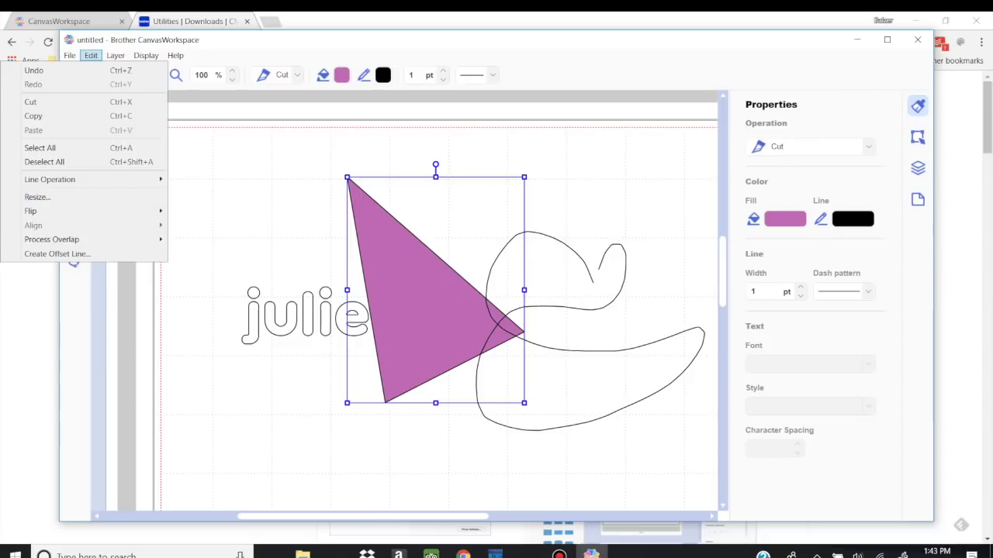
{"action": "mouse_move", "coordinate": [83, 179]}
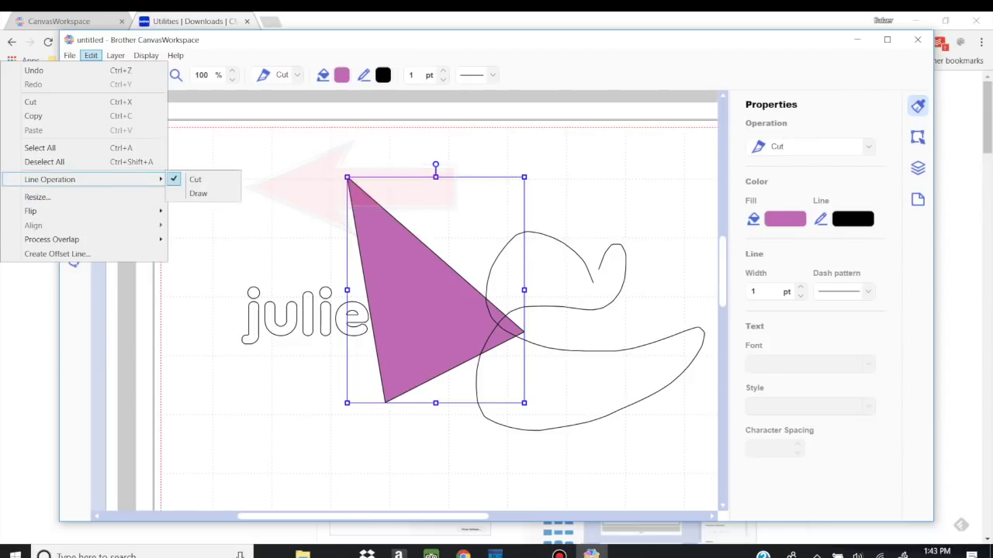
{"action": "mouse_move", "coordinate": [78, 211]}
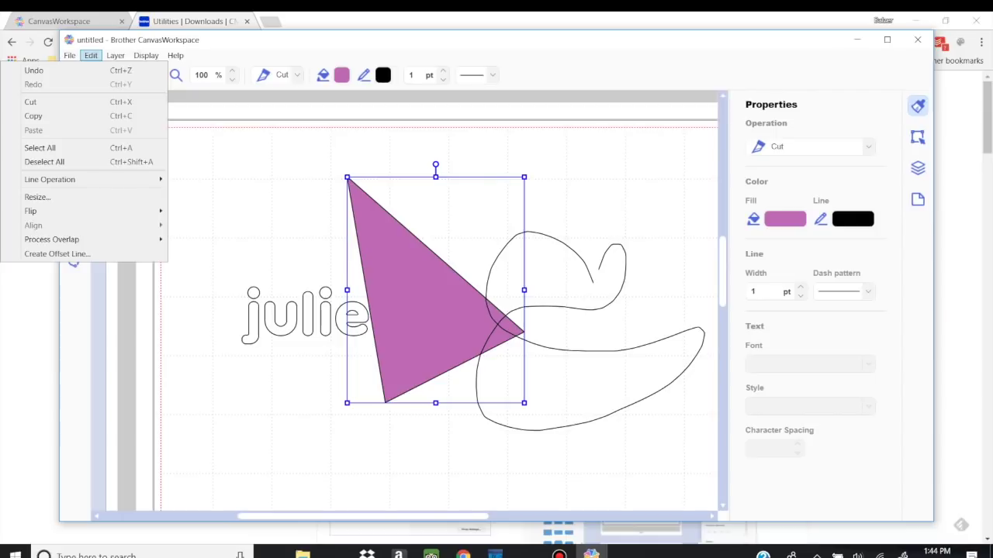
{"action": "left_click", "coordinate": [288, 199]}
{"action": "left_click_drag", "start_coordinate": [287, 199], "coordinate": [389, 368]}
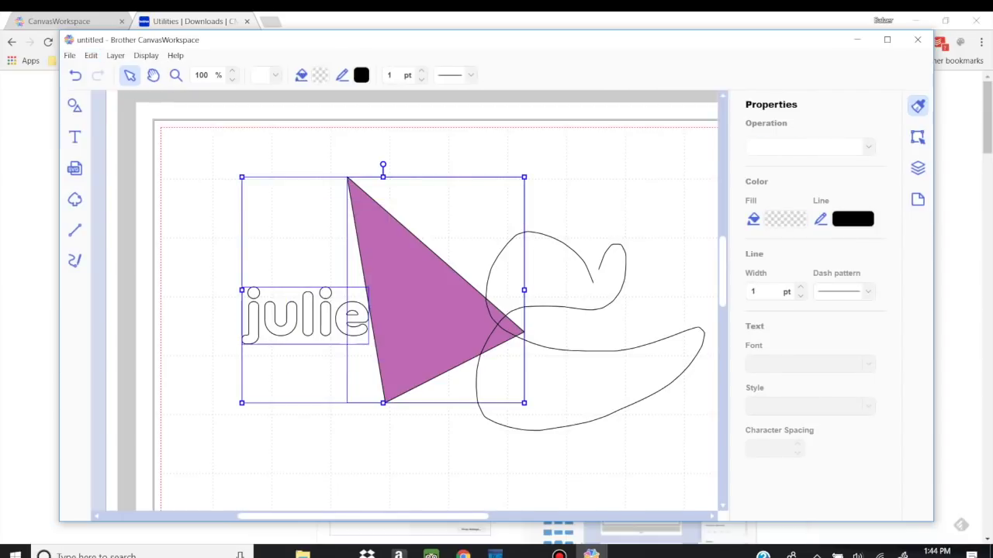
{"action": "left_click", "coordinate": [91, 55]}
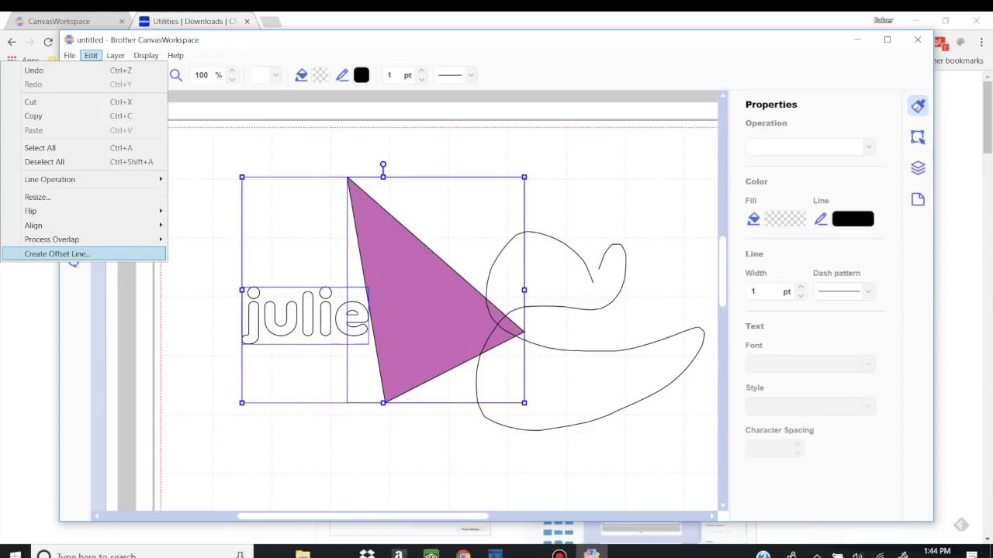
{"action": "key", "text": "Escape"}
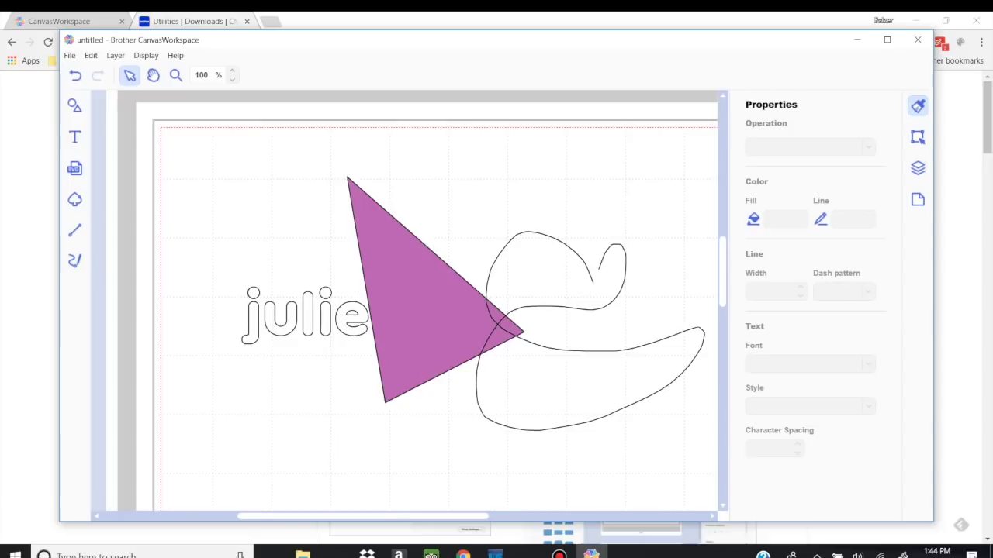
Move the triangle slightly down and left so that it covers the end of the name text.
{"action": "left_click", "coordinate": [115, 55]}
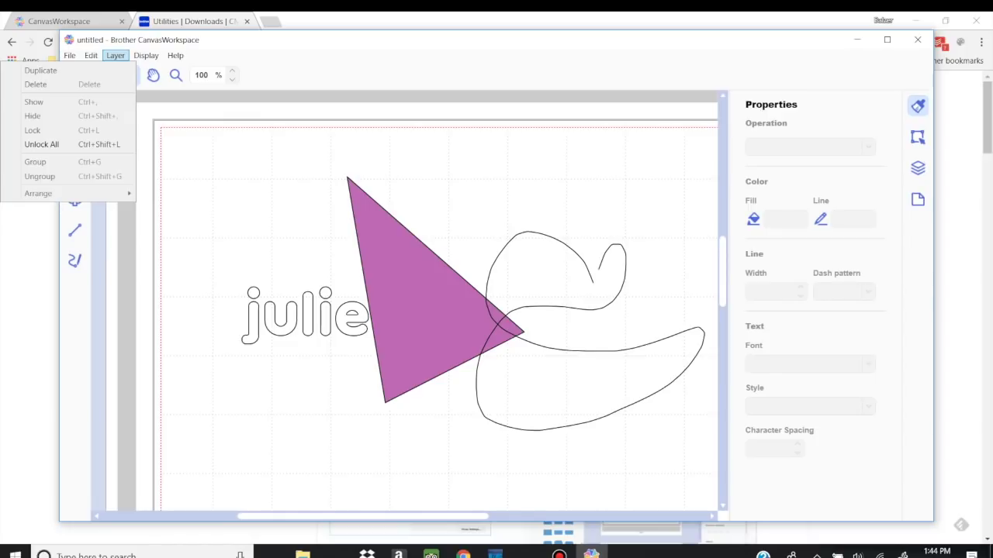
{"action": "left_click", "coordinate": [423, 310]}
{"action": "left_click_drag", "start_coordinate": [423, 310], "coordinate": [409, 332]}
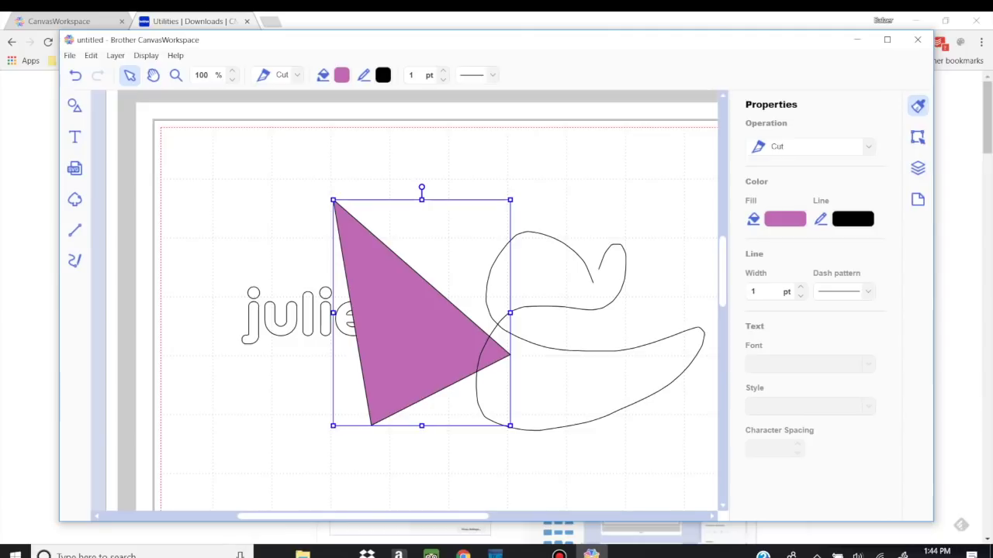
Bring the triangle to the front of all objects, and send it to the back behind the name text and curve.
{"action": "left_click", "coordinate": [115, 55]}
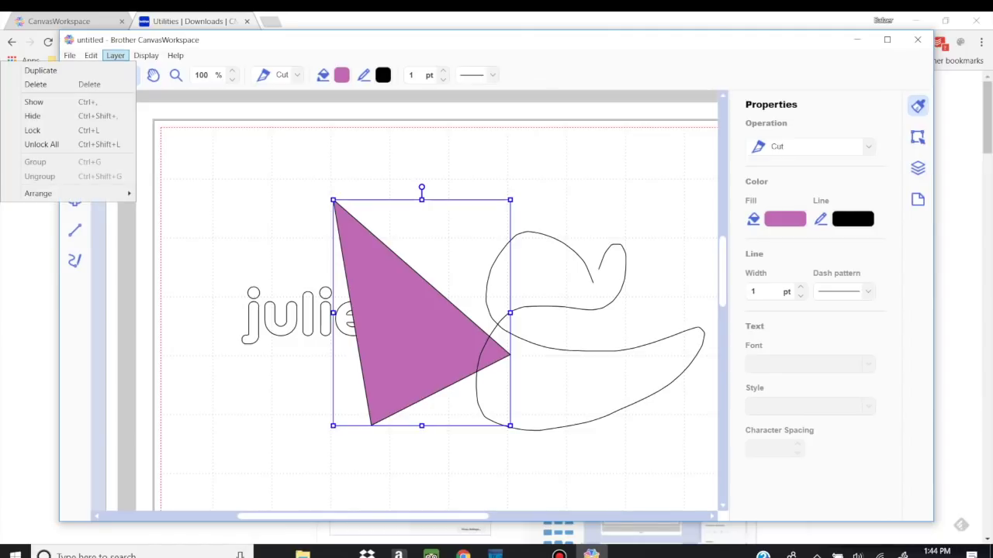
{"action": "mouse_move", "coordinate": [46, 193]}
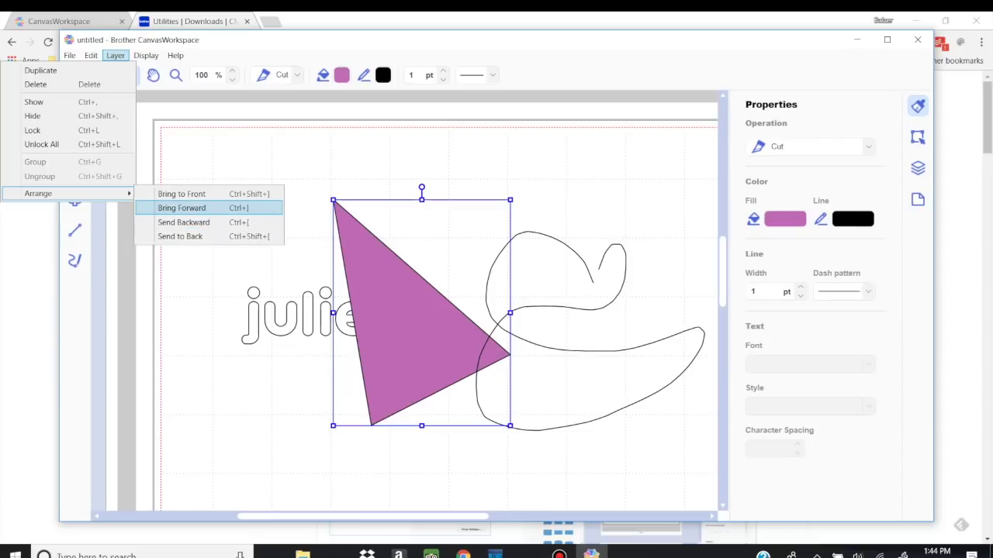
{"action": "left_click", "coordinate": [182, 194]}
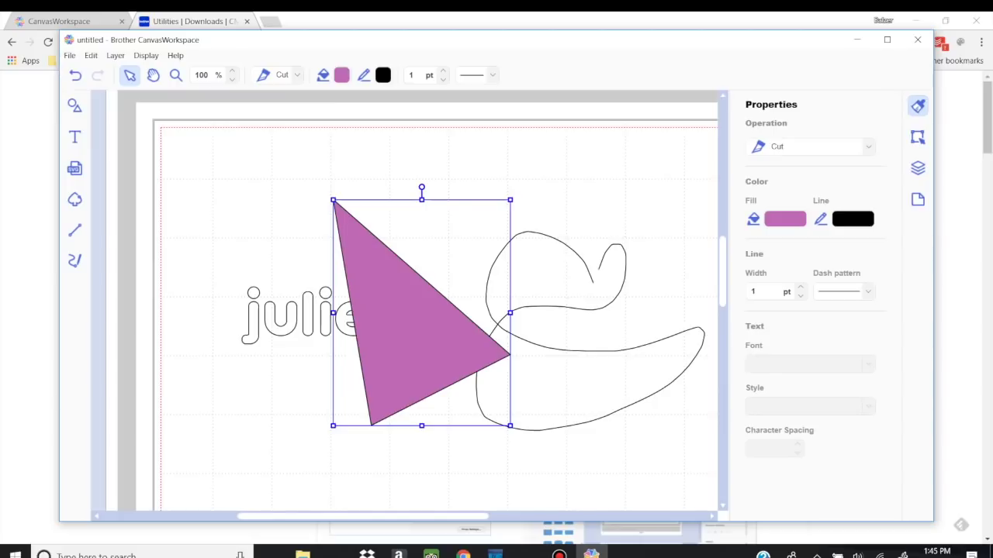
{"action": "left_click", "coordinate": [115, 56]}
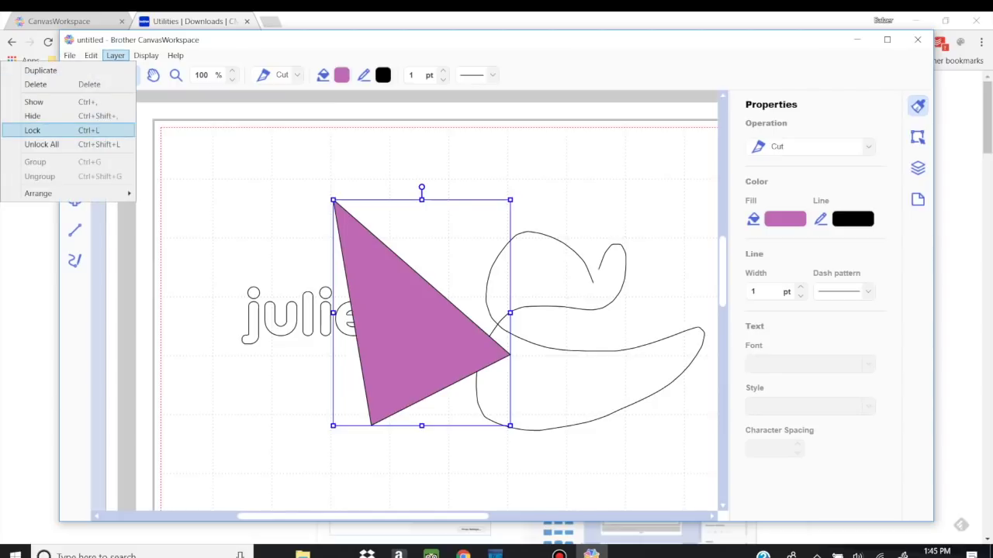
{"action": "mouse_move", "coordinate": [46, 193]}
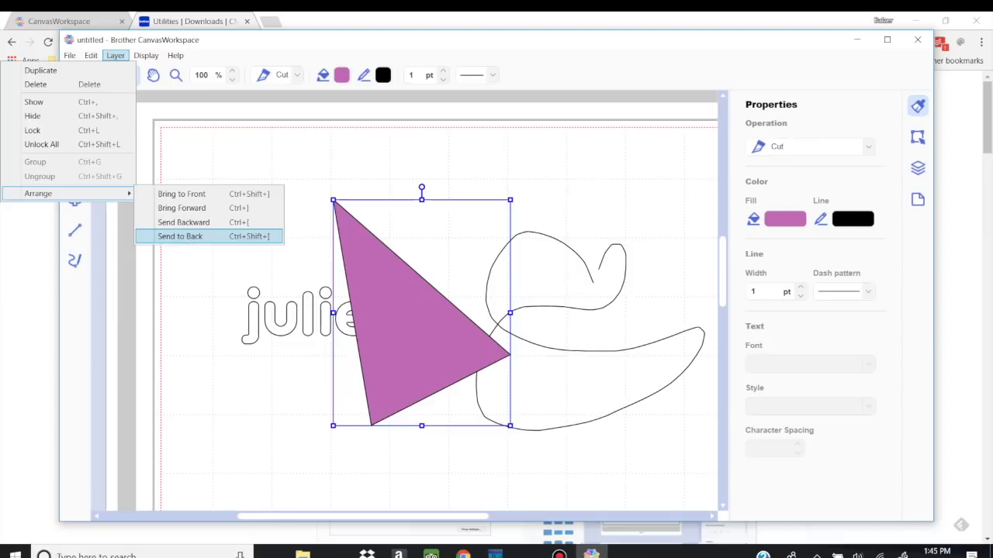
{"action": "left_click", "coordinate": [180, 236]}
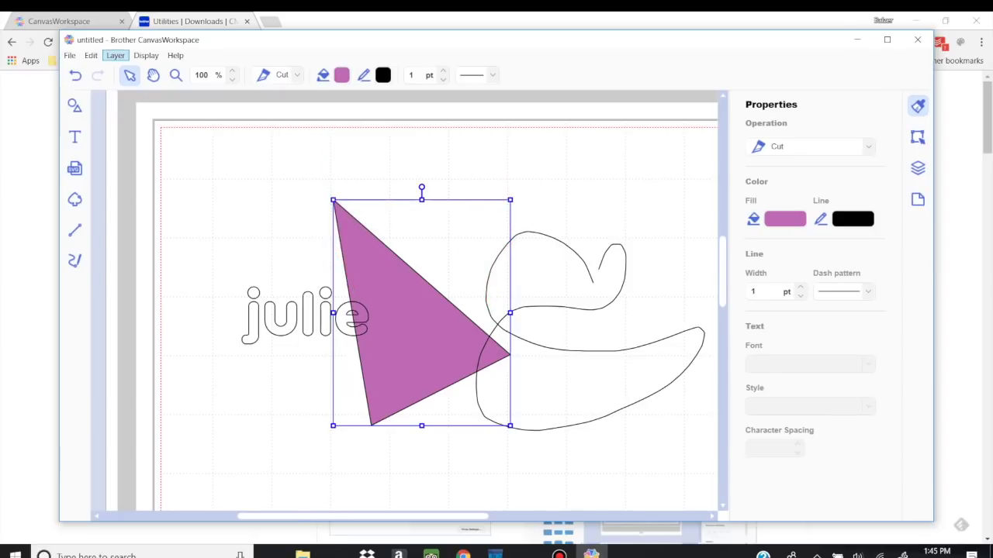
Lock the triangle, and move the name text and freehand curve together slightly up and left.
{"action": "left_click", "coordinate": [115, 55]}
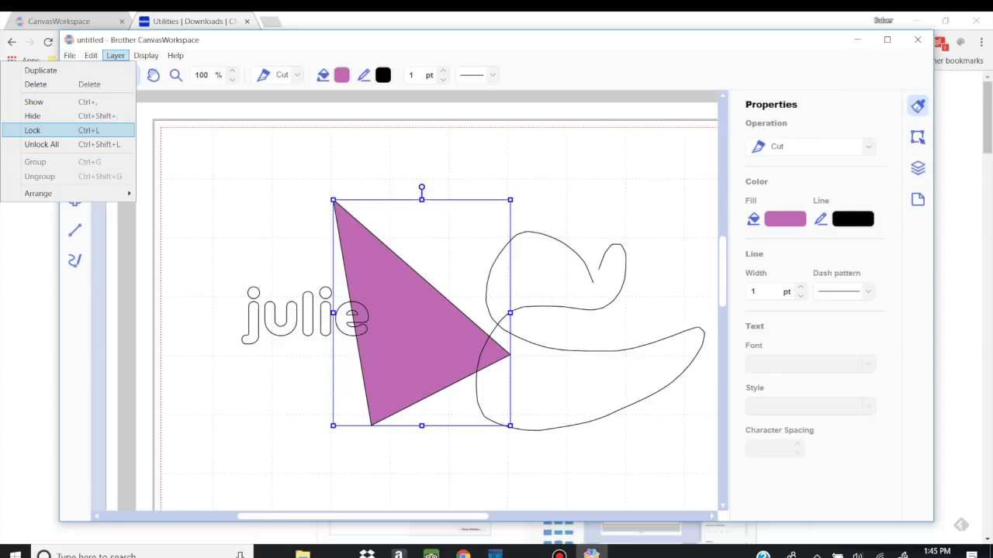
{"action": "left_click", "coordinate": [32, 131]}
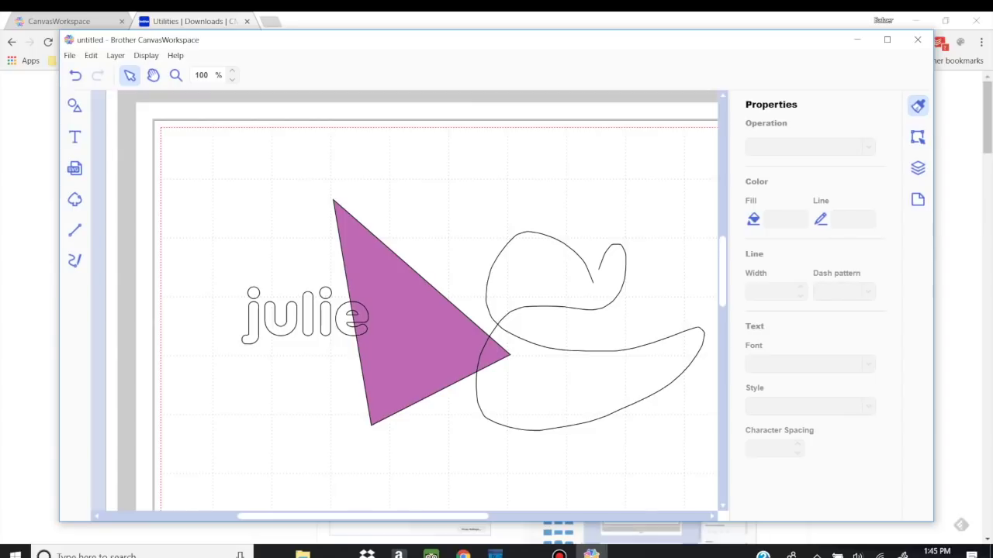
{"action": "mouse_move", "coordinate": [236, 162]}
{"action": "left_mouse_down"}
{"action": "mouse_move", "coordinate": [574, 328]}
{"action": "mouse_move", "coordinate": [625, 445]}
{"action": "left_mouse_up"}
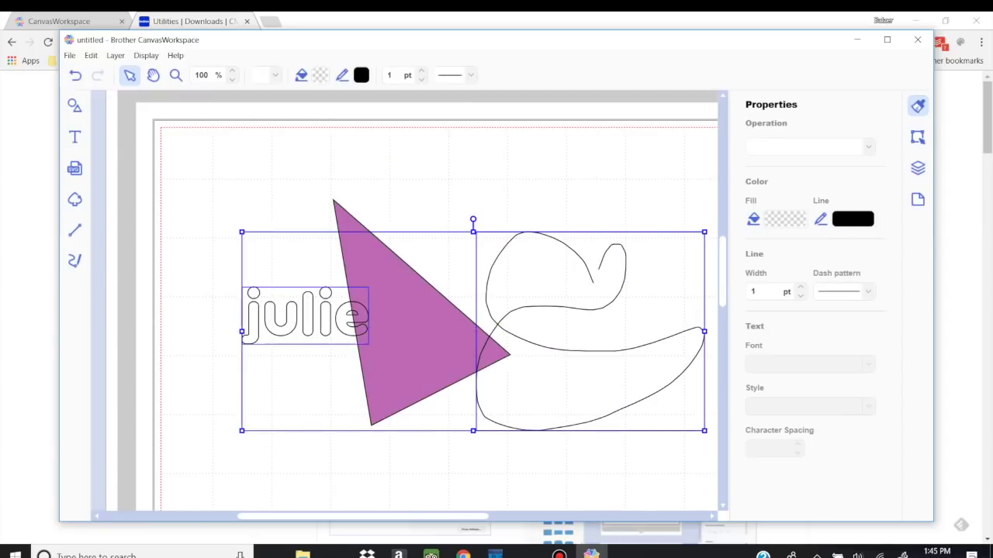
{"action": "mouse_move", "coordinate": [305, 316]}
{"action": "left_mouse_down"}
{"action": "mouse_move", "coordinate": [280, 312]}
{"action": "mouse_move", "coordinate": [337, 356]}
{"action": "mouse_move", "coordinate": [225, 404]}
{"action": "mouse_move", "coordinate": [232, 367]}
{"action": "mouse_move", "coordinate": [274, 343]}
{"action": "mouse_move", "coordinate": [256, 347]}
{"action": "mouse_move", "coordinate": [282, 314]}
{"action": "left_mouse_up"}
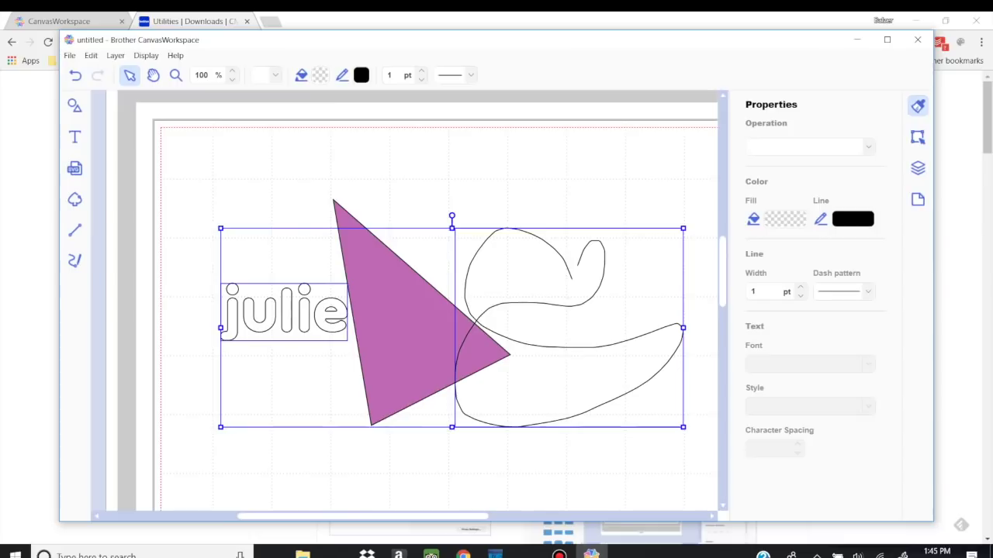
Move only the name text right and slightly down, partly over the locked triangle, and deselect it.
{"action": "key", "text": "Escape"}
{"action": "left_click_drag", "start_coordinate": [283, 314], "coordinate": [334, 326]}
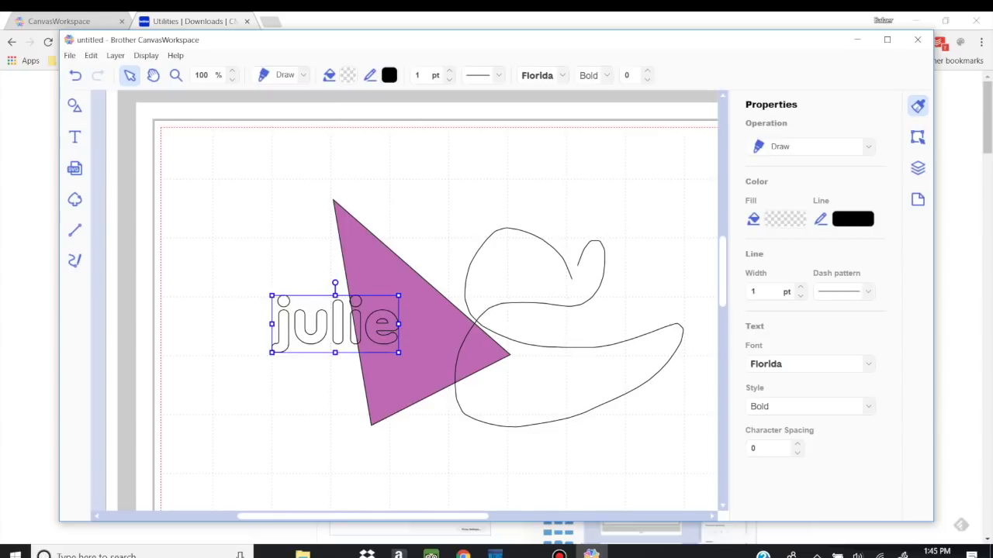
{"action": "key", "text": "Escape"}
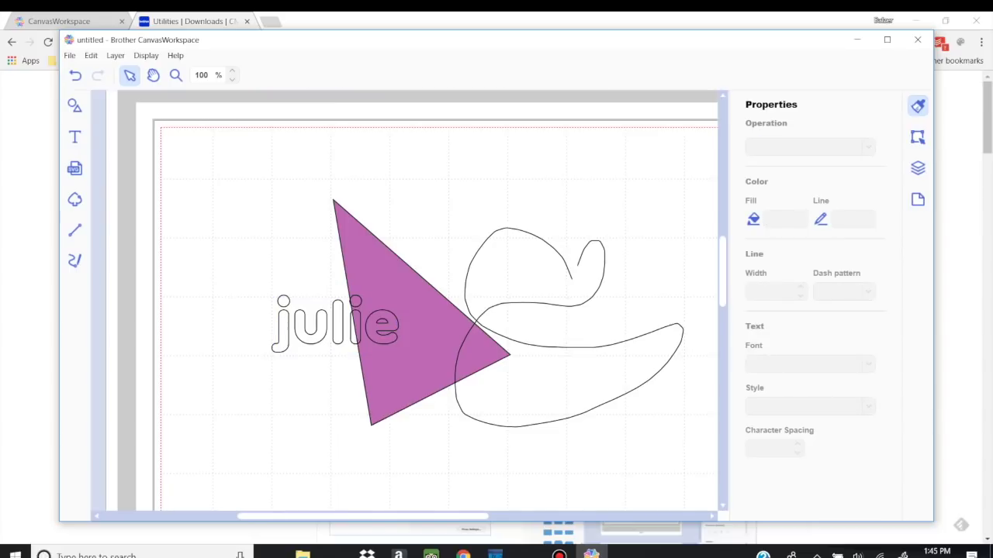
Unlock all objects and move the triangle slightly down and right.
{"action": "left_click", "coordinate": [114, 55]}
{"action": "key", "text": "Escape"}
{"action": "left_click", "coordinate": [115, 55]}
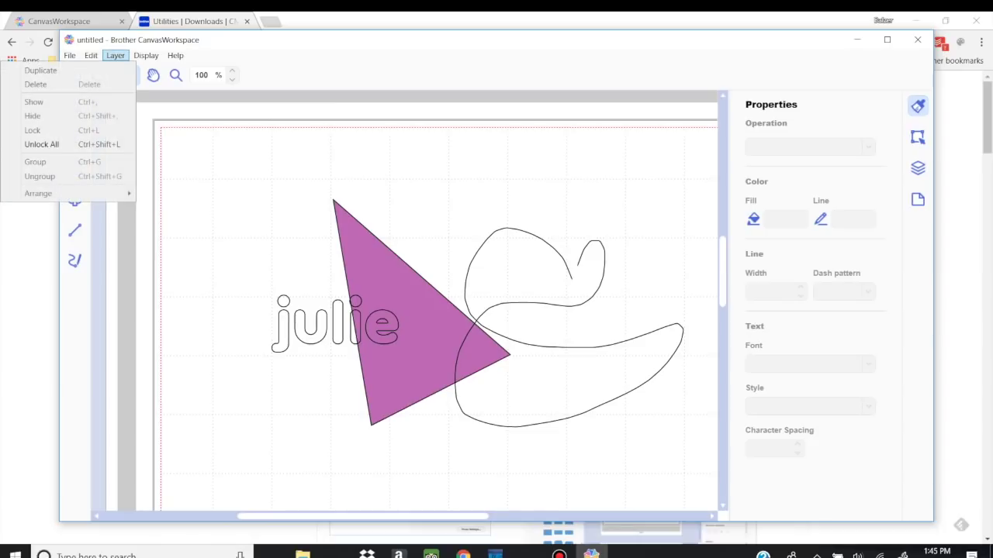
{"action": "left_click", "coordinate": [41, 144]}
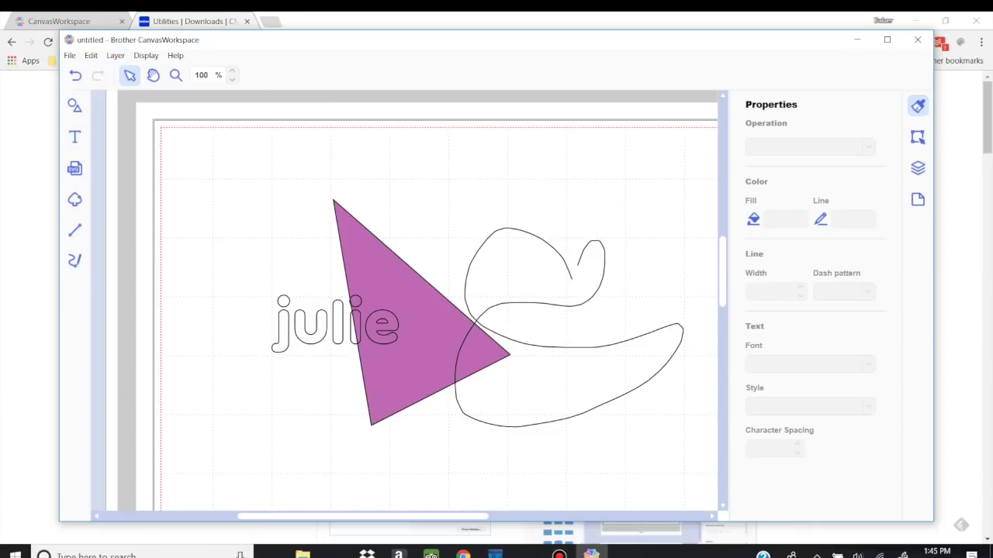
{"action": "mouse_move", "coordinate": [419, 318]}
{"action": "left_mouse_down"}
{"action": "mouse_move", "coordinate": [359, 304]}
{"action": "mouse_move", "coordinate": [569, 222]}
{"action": "mouse_move", "coordinate": [477, 243]}
{"action": "mouse_move", "coordinate": [429, 328]}
{"action": "left_mouse_up"}
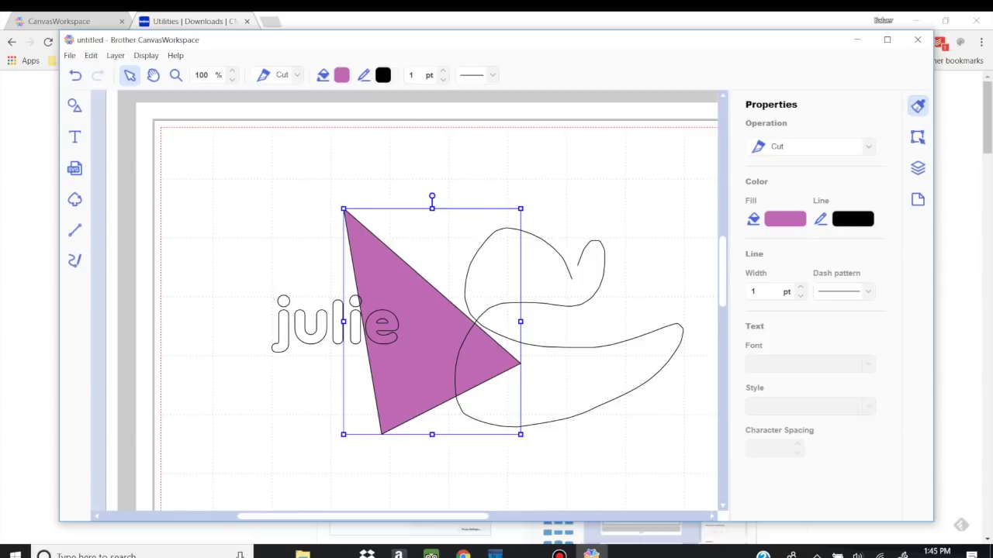
Review the layer, display and help commands while the triangle is selected.
{"action": "left_click", "coordinate": [115, 55]}
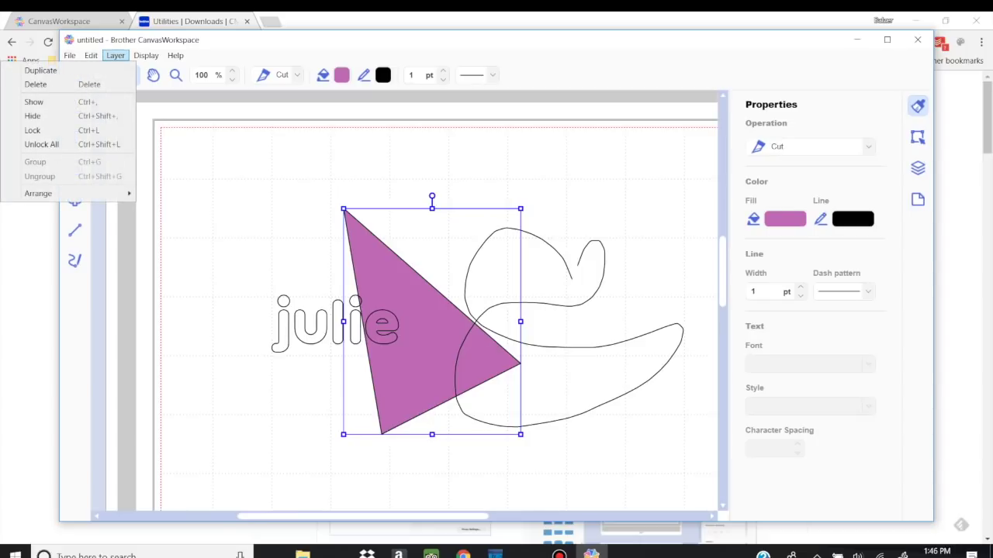
{"action": "left_click", "coordinate": [145, 55]}
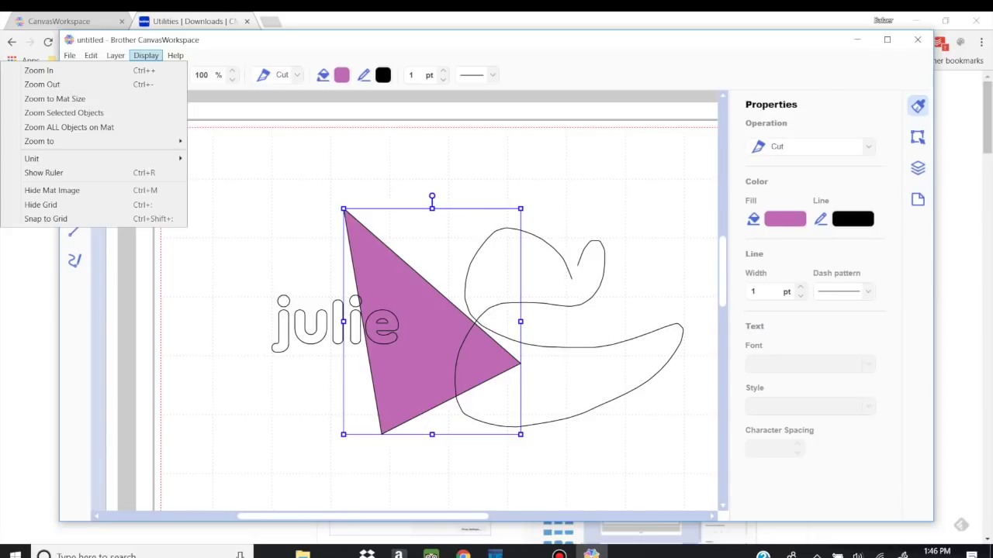
{"action": "key", "text": "Right"}
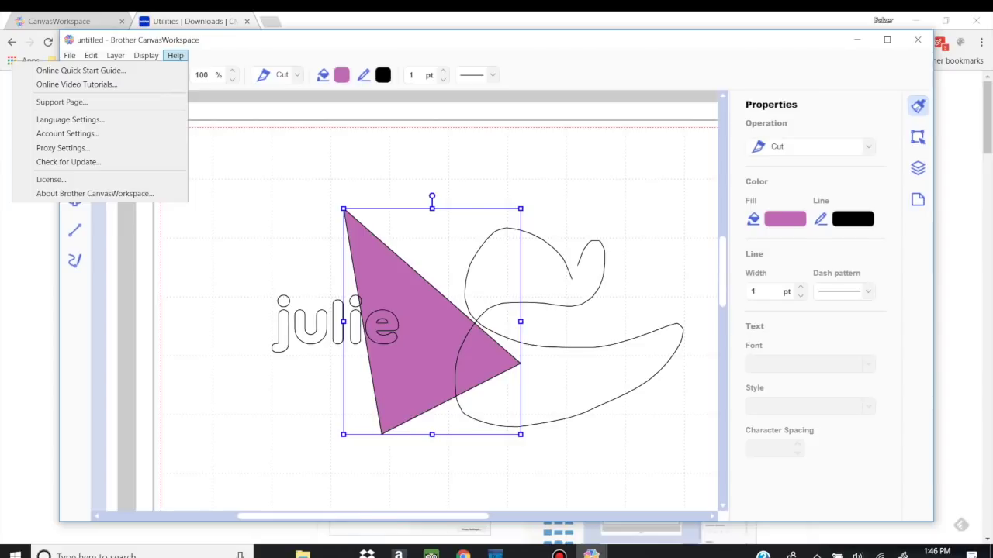
{"action": "key", "text": "Escape"}
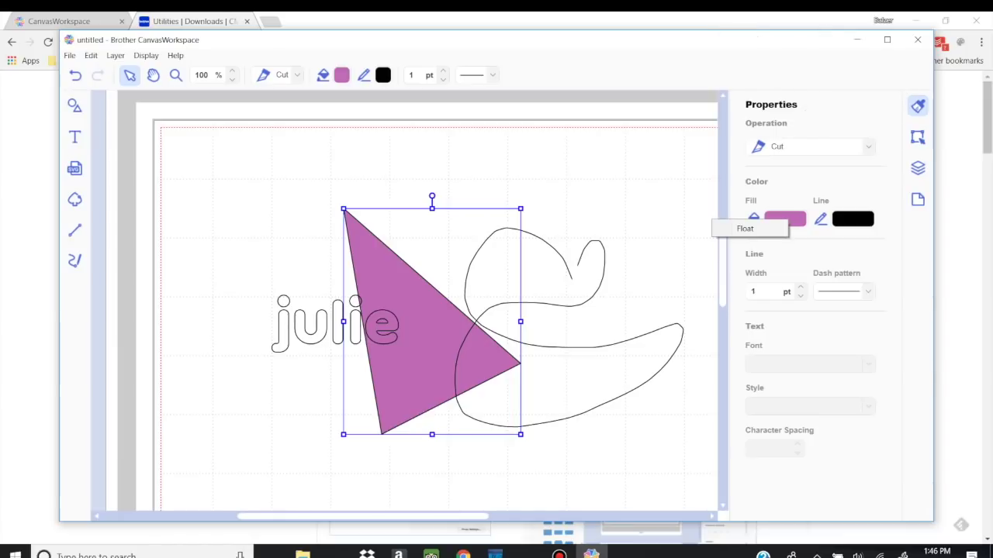
Raise the triangle's X position to 4.22 inches, and lower it to 2.97 inches.
{"action": "left_click", "coordinate": [918, 137]}
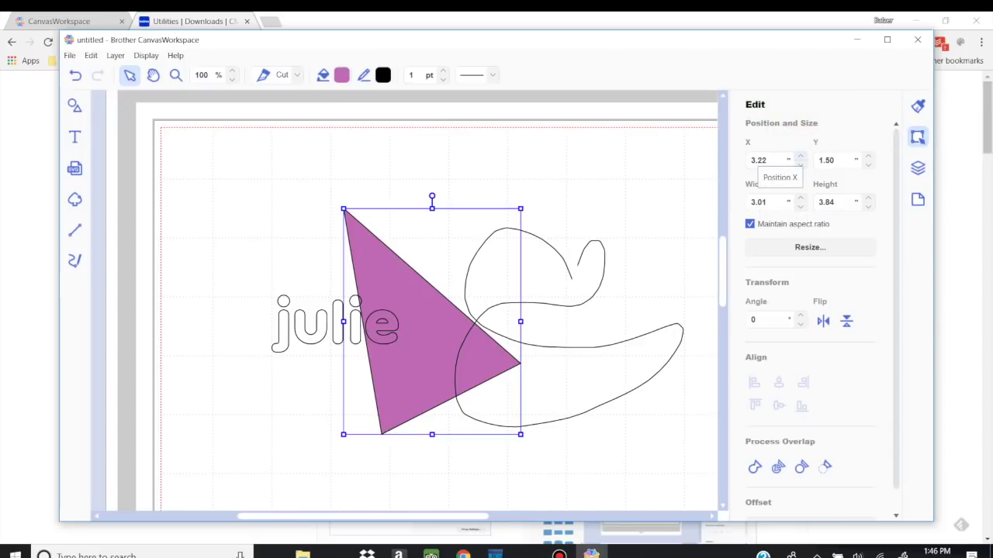
{"action": "left_click", "coordinate": [800, 156]}
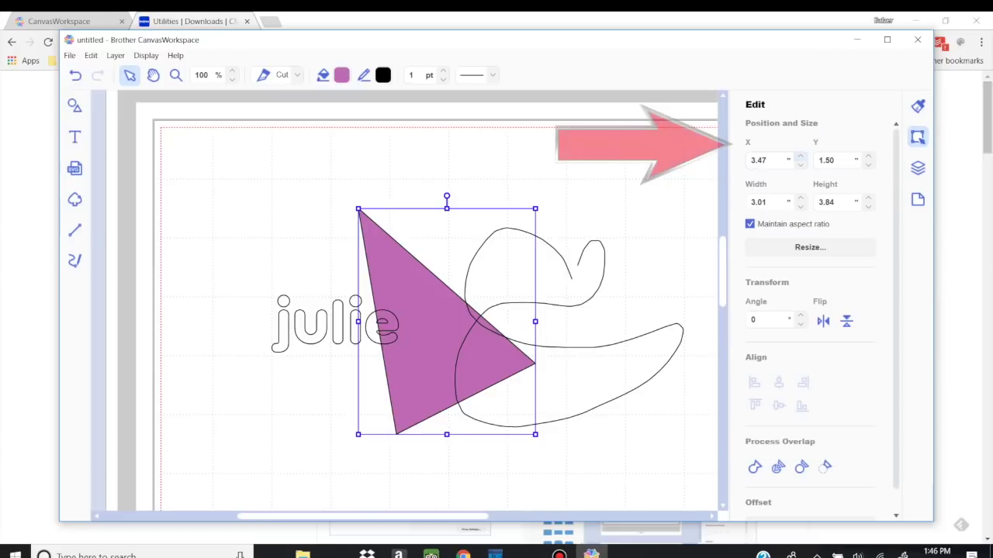
{"action": "left_click", "coordinate": [801, 156]}
{"action": "left_click", "coordinate": [800, 156]}
{"action": "left_click", "coordinate": [800, 156]}
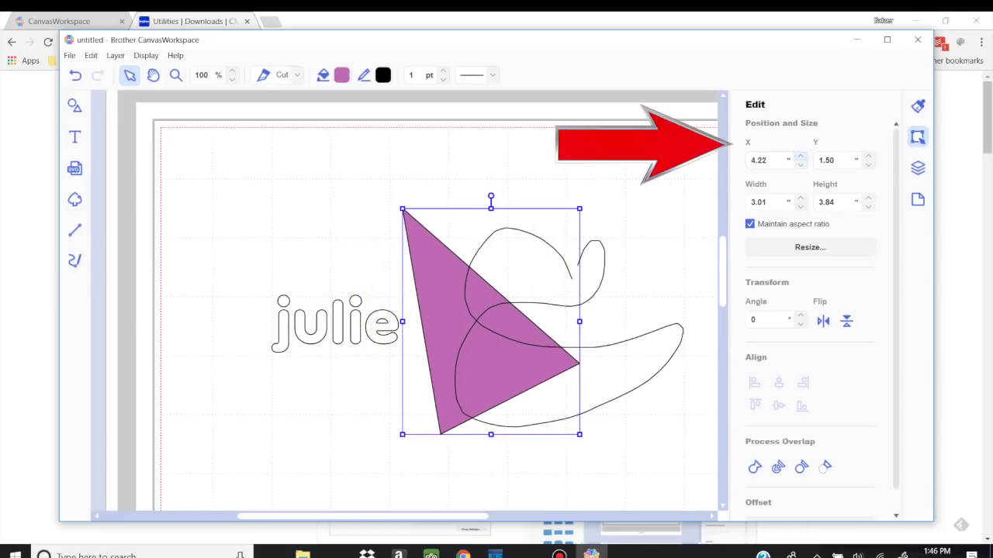
{"action": "left_click", "coordinate": [800, 164]}
{"action": "left_click", "coordinate": [800, 163]}
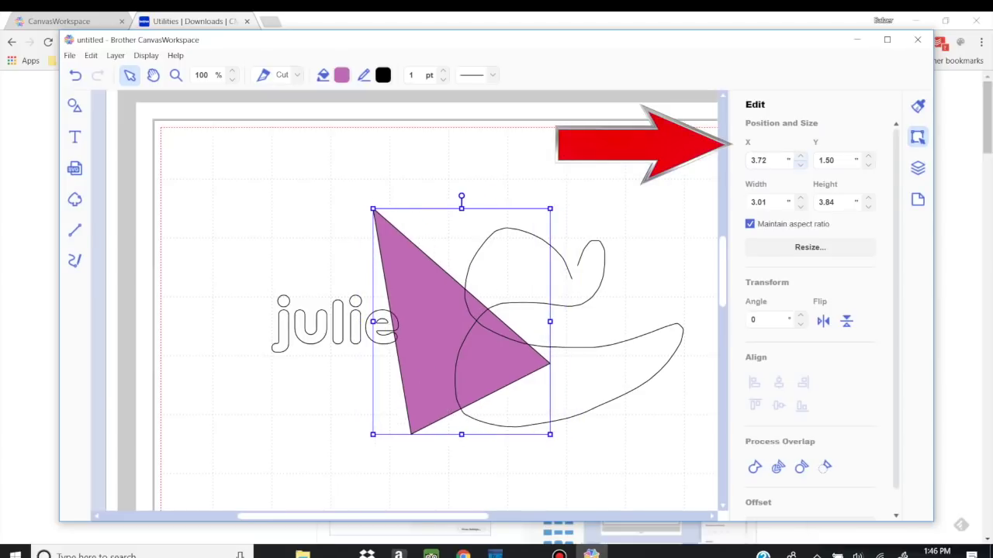
{"action": "left_click", "coordinate": [800, 164]}
{"action": "left_click", "coordinate": [800, 163]}
{"action": "left_click", "coordinate": [799, 164]}
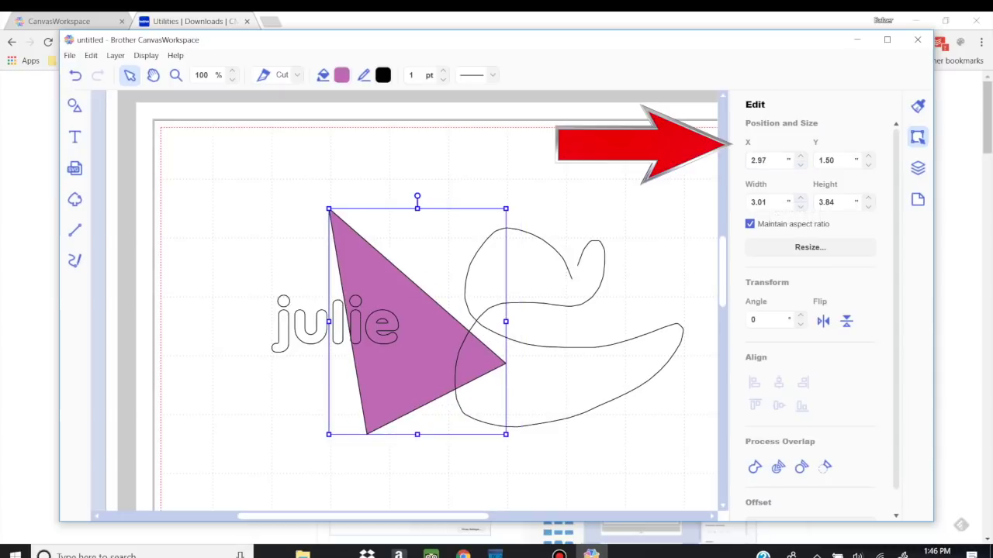
Widen the triangle to 3.51 inches with its aspect ratio maintained, and to 5.01 inches with the aspect ratio released.
{"action": "left_click", "coordinate": [799, 198]}
{"action": "left_click", "coordinate": [799, 197]}
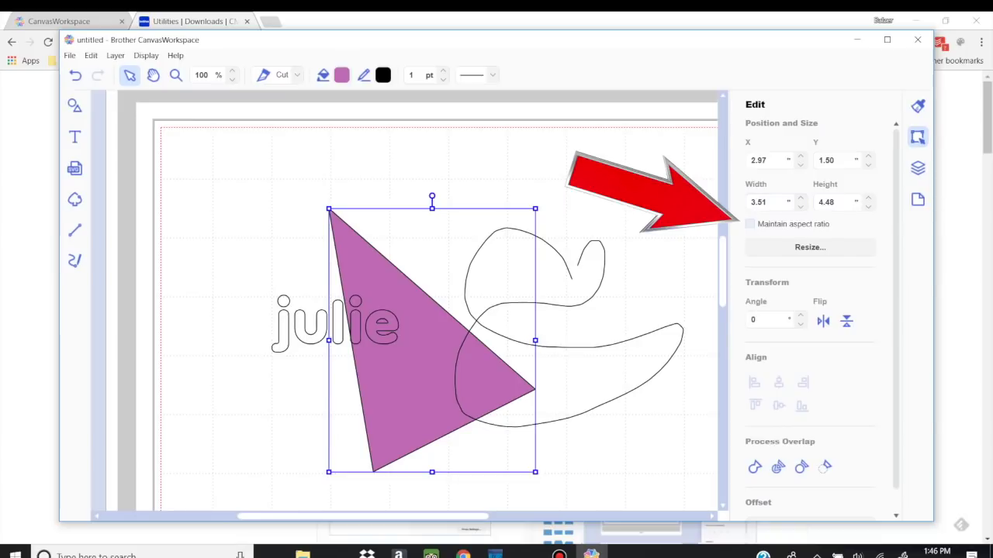
{"action": "left_click", "coordinate": [800, 198]}
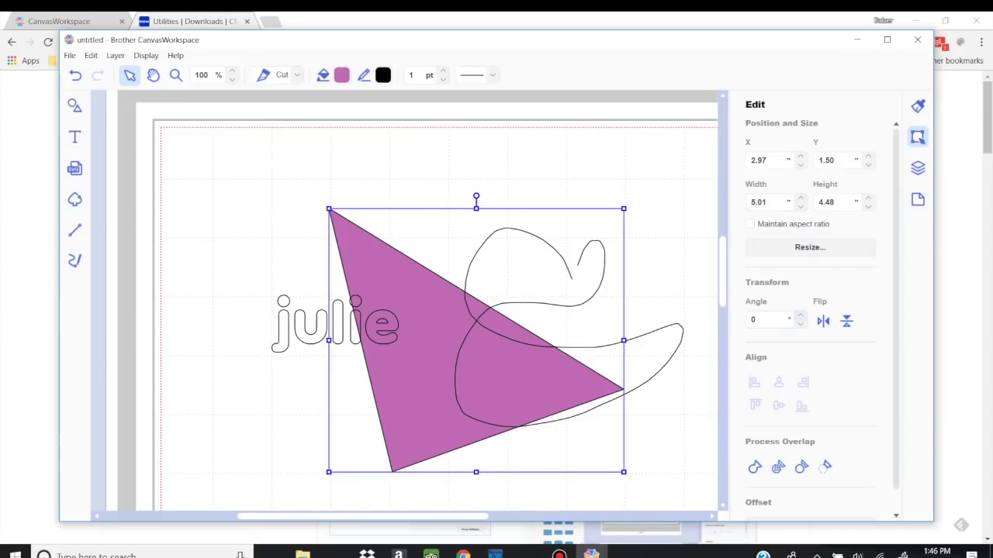
Rotate the triangle to an angle of 21°, and flip it horizontally and back again.
{"action": "left_click", "coordinate": [801, 315]}
{"action": "left_click", "coordinate": [800, 316]}
{"action": "left_click", "coordinate": [800, 316]}
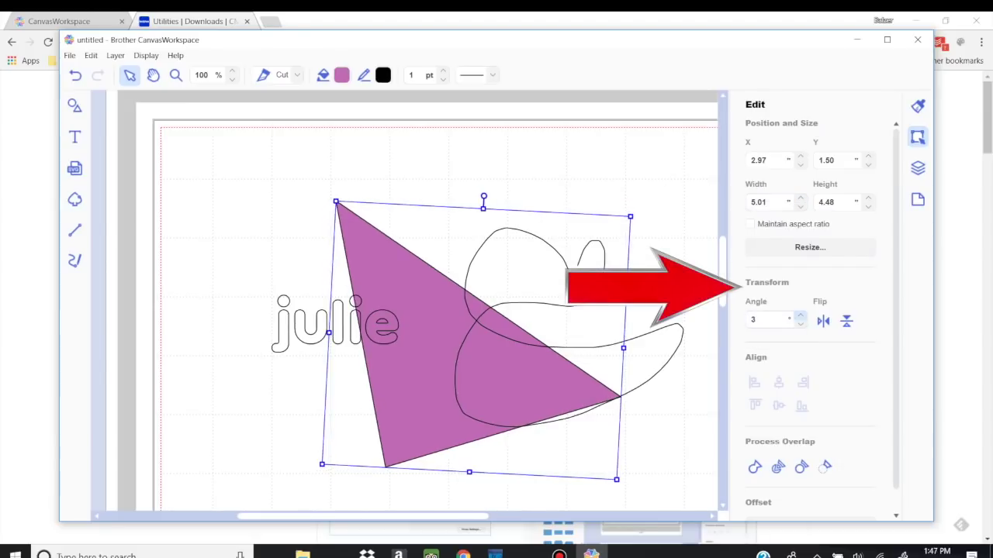
{"action": "left_click", "coordinate": [800, 316]}
{"action": "left_click", "coordinate": [800, 316]}
{"action": "left_click", "coordinate": [800, 316]}
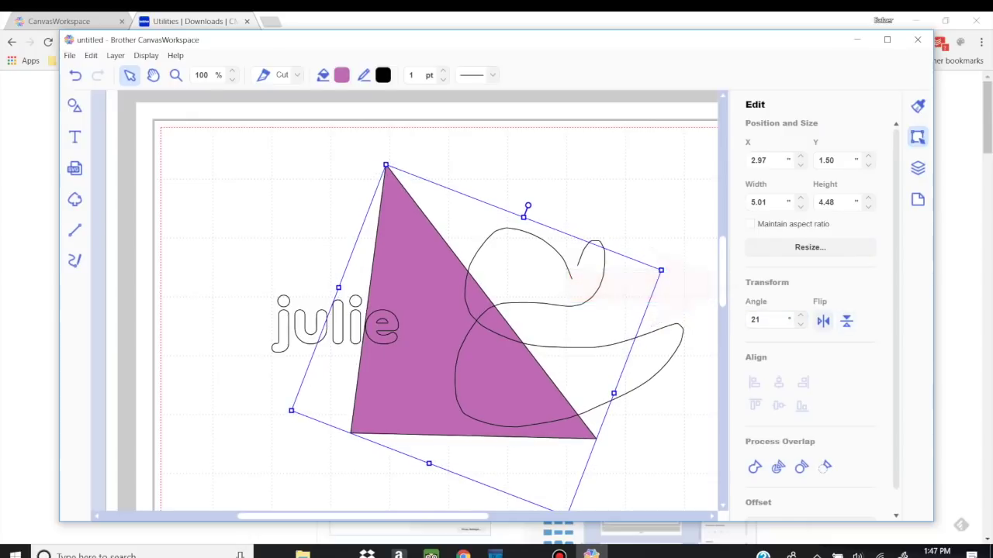
{"action": "left_click", "coordinate": [823, 320]}
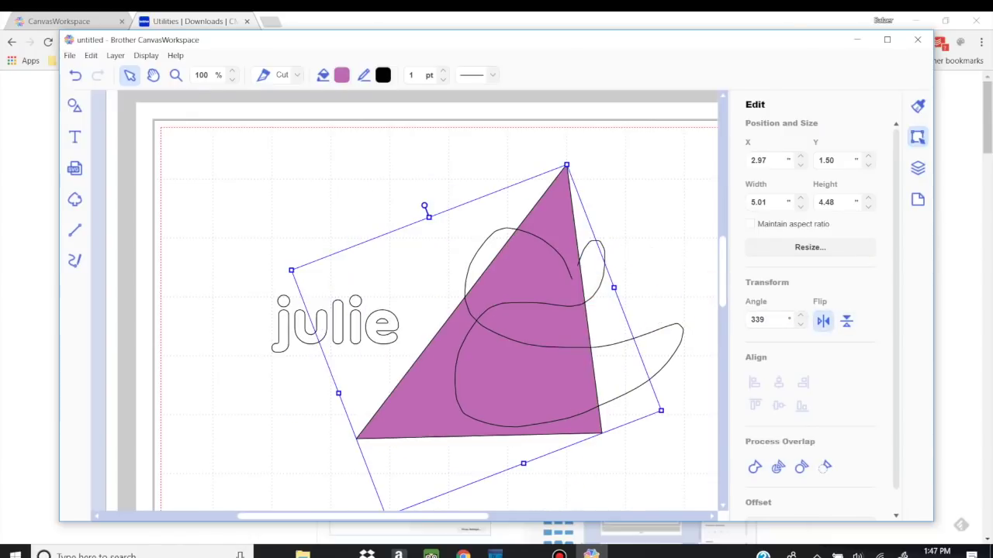
{"action": "left_click", "coordinate": [823, 321]}
Select the text object and the triangle together and align them vertically by their middles.
{"action": "scroll", "coordinate": [823, 320], "scroll_direction": "down", "scroll_amount": 1}
{"action": "left_click_drag", "start_coordinate": [227, 240], "coordinate": [410, 370]}
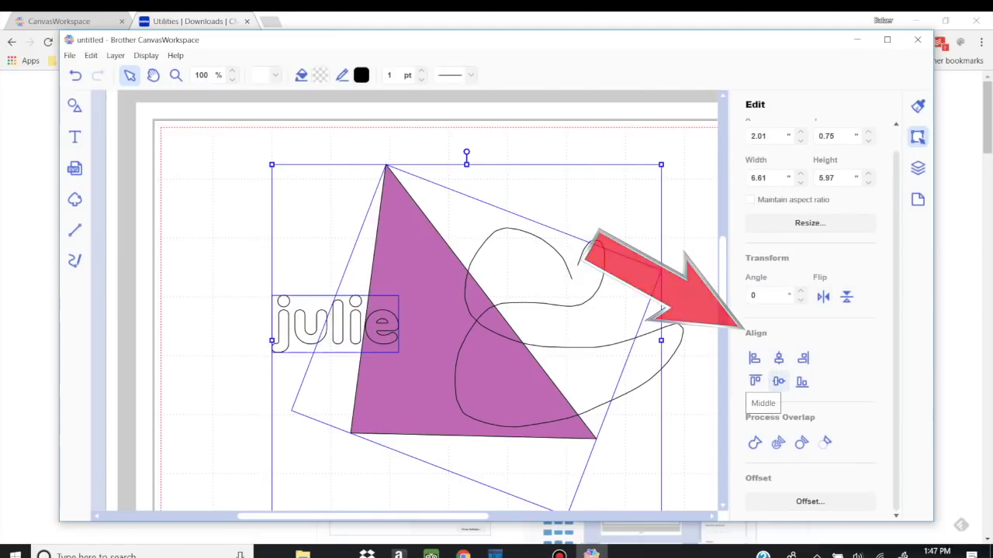
{"action": "left_click", "coordinate": [779, 380]}
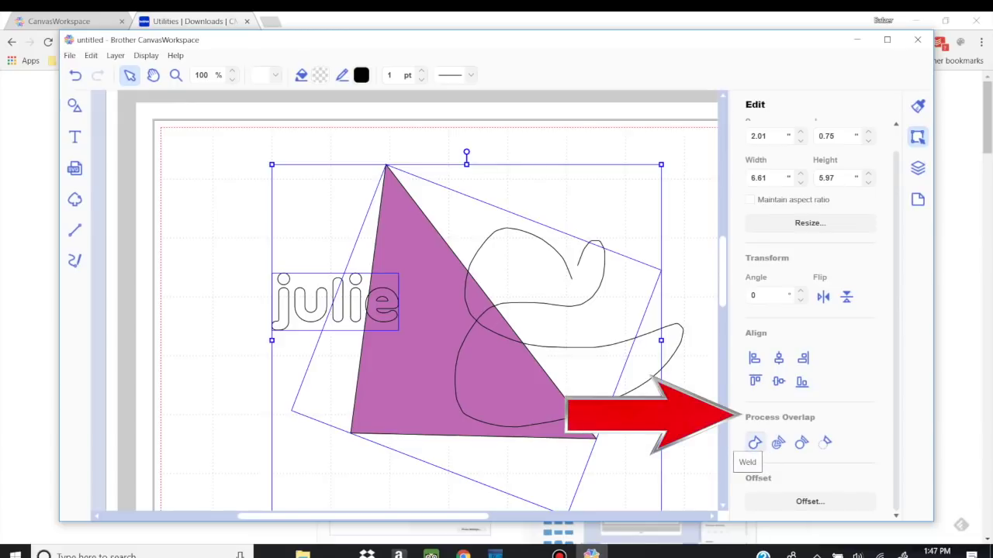
Weld the text and the triangle into one shape, and undo the weld.
{"action": "left_click", "coordinate": [754, 443]}
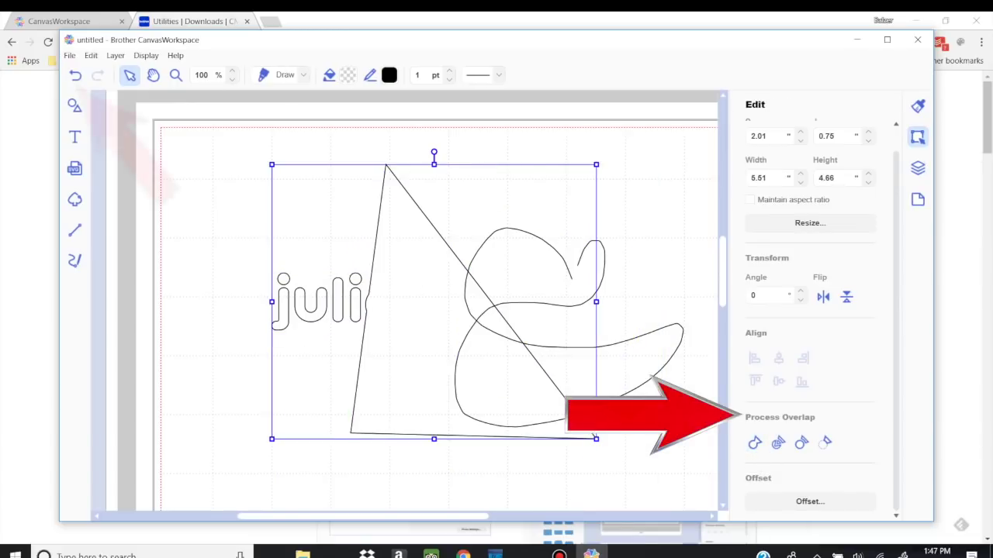
{"action": "left_click", "coordinate": [75, 75]}
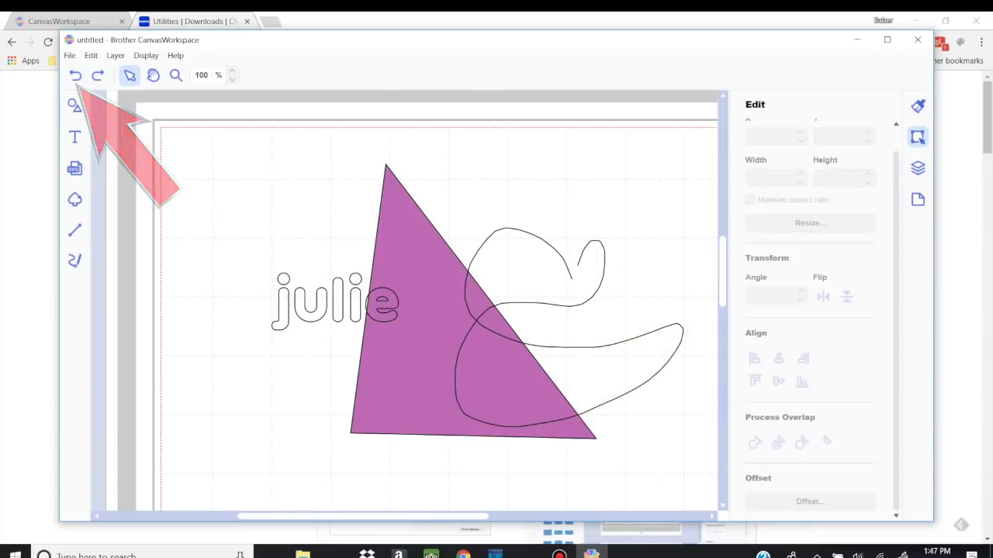
{"action": "left_click", "coordinate": [434, 349]}
{"action": "double_click", "coordinate": [434, 349]}
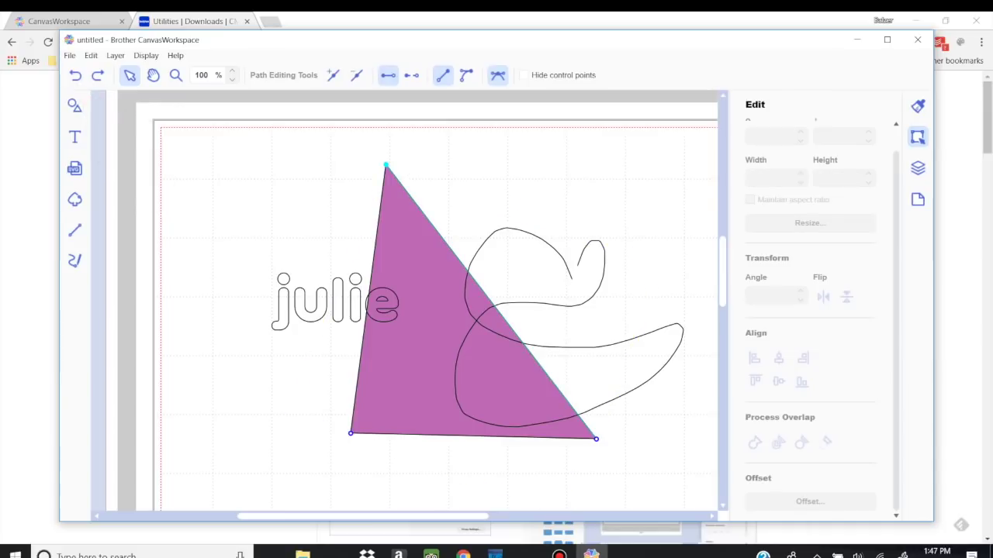
{"action": "key", "text": "Escape"}
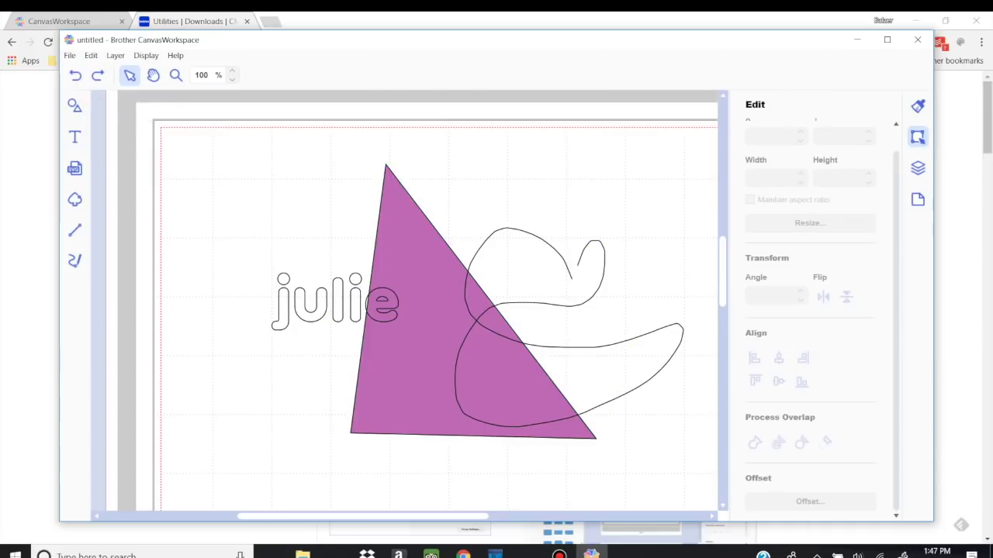
Review the Create Offset Line options for the triangle and close them without applying an offset.
{"action": "left_click", "coordinate": [434, 349]}
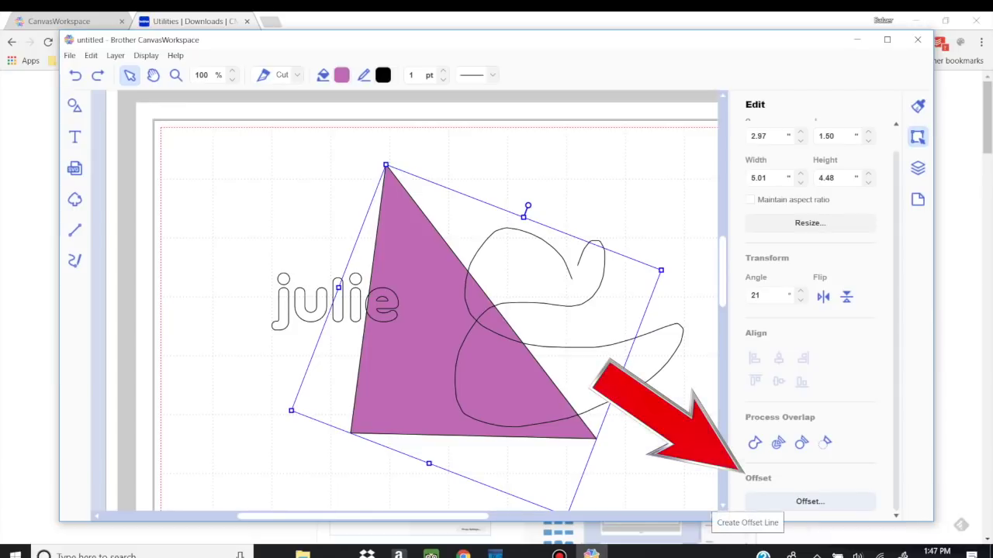
{"action": "left_click", "coordinate": [776, 502]}
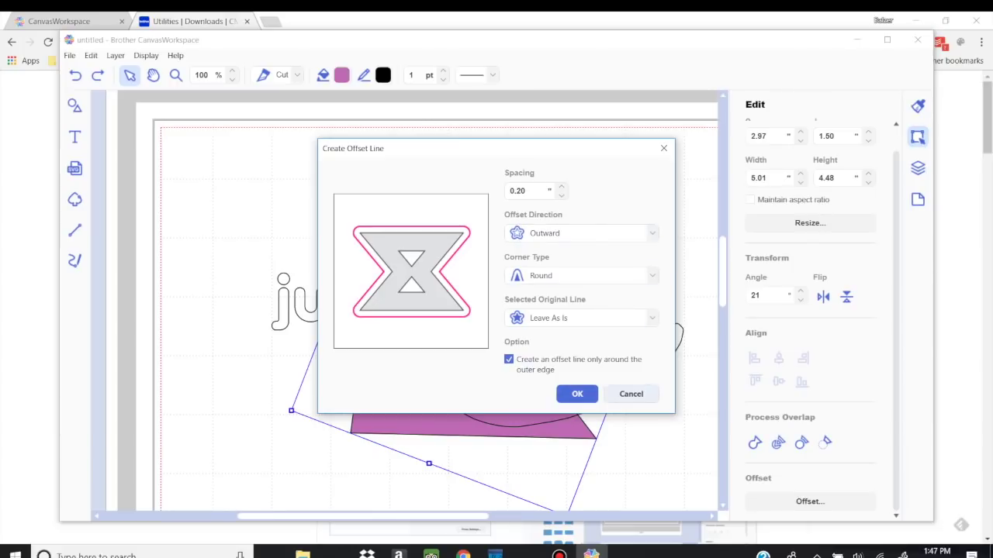
{"action": "key", "text": "Escape"}
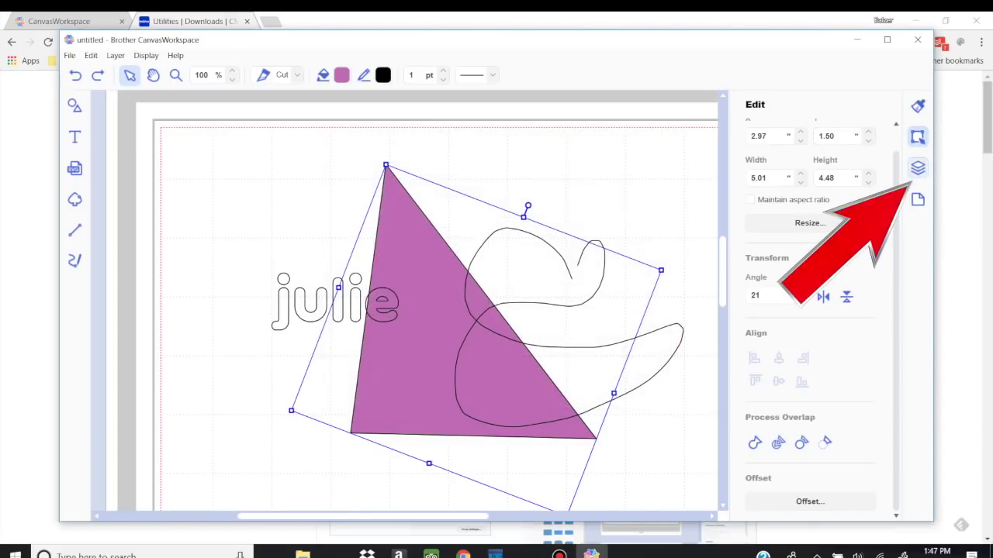
Lock the freehand curve's layer, and move the text and triangle together up and slightly left.
{"action": "left_click", "coordinate": [917, 168]}
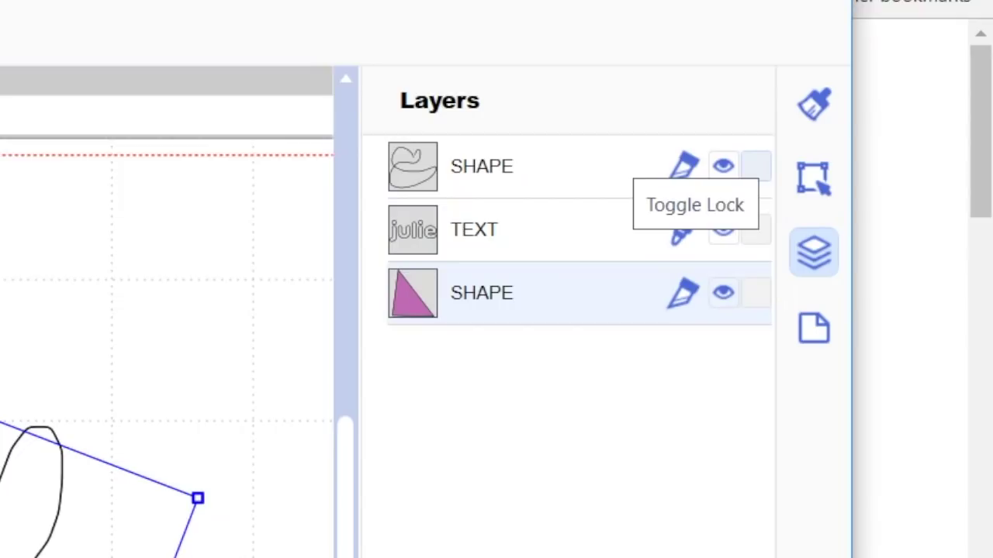
{"action": "left_click", "coordinate": [756, 166]}
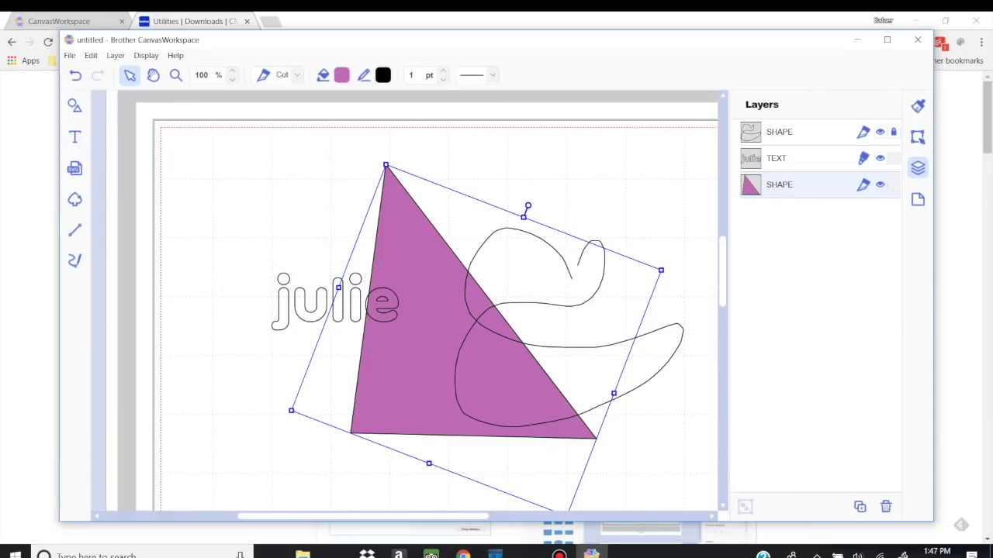
{"action": "key", "text": "Escape"}
{"action": "left_click_drag", "start_coordinate": [233, 198], "coordinate": [502, 485]}
{"action": "left_click_drag", "start_coordinate": [382, 403], "coordinate": [431, 278]}
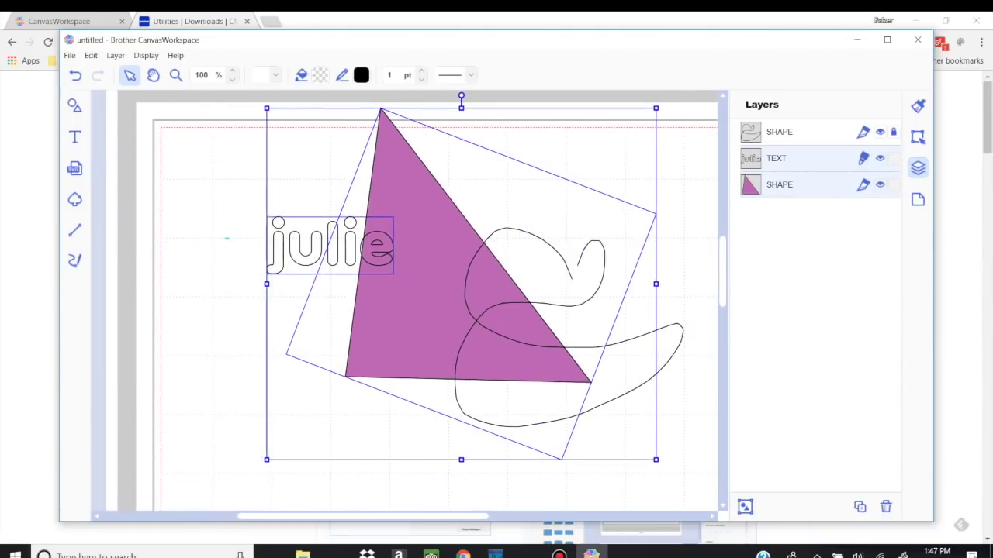
Lock the triangle's layer and unlock the freehand curve's layer.
{"action": "left_click", "coordinate": [893, 185]}
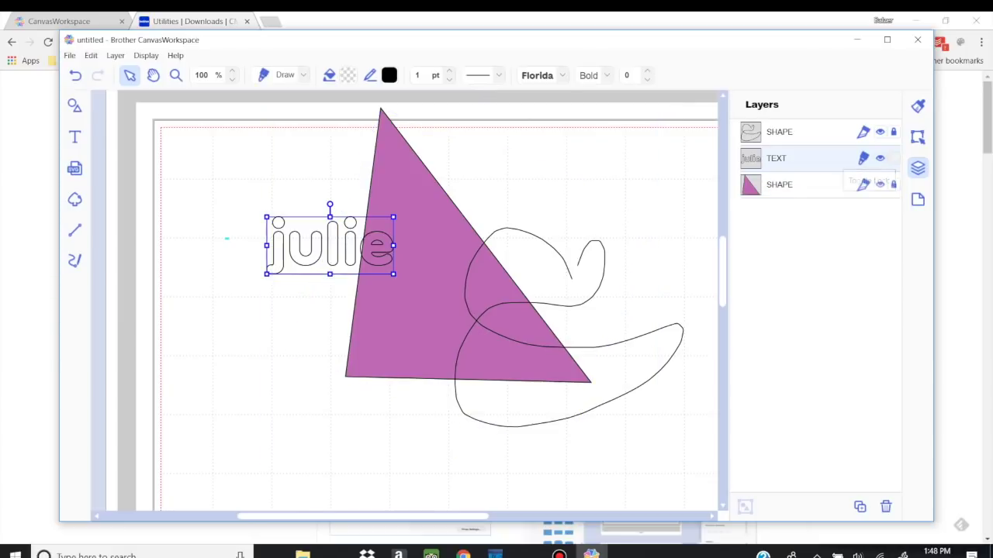
{"action": "left_click", "coordinate": [893, 132]}
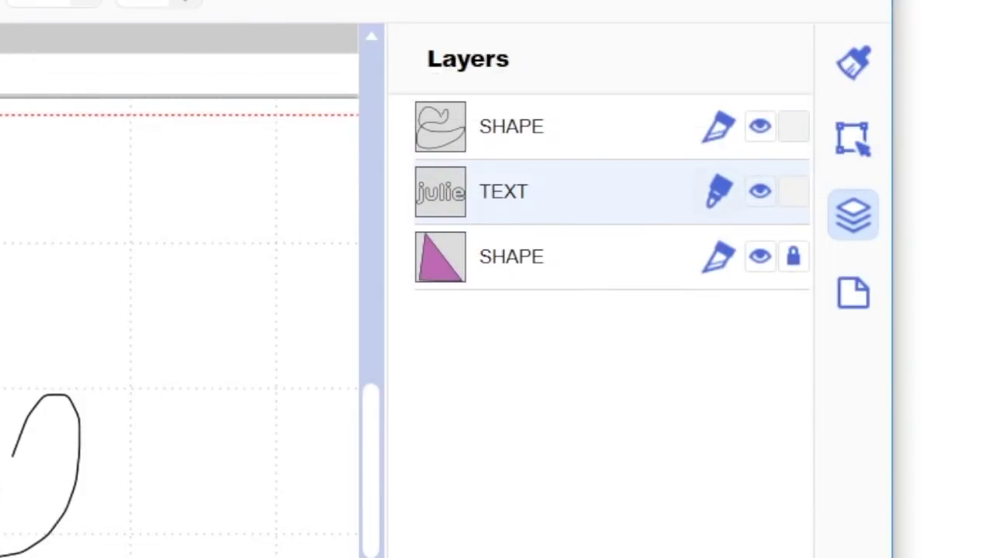
Hide and show the text layer twice, and change its line type to Cut.
{"action": "left_click", "coordinate": [759, 192]}
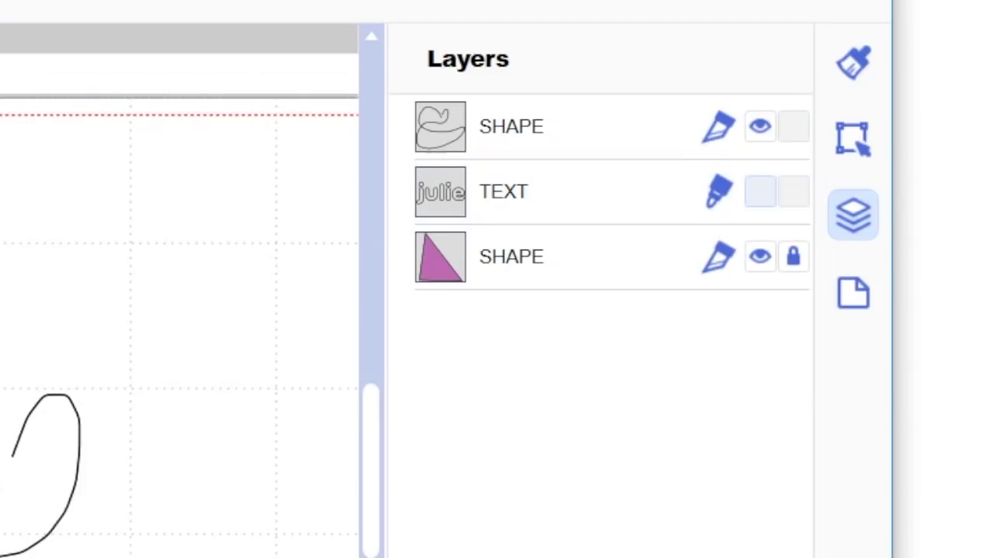
{"action": "left_click", "coordinate": [759, 192]}
{"action": "left_click", "coordinate": [760, 191]}
{"action": "left_click", "coordinate": [759, 192]}
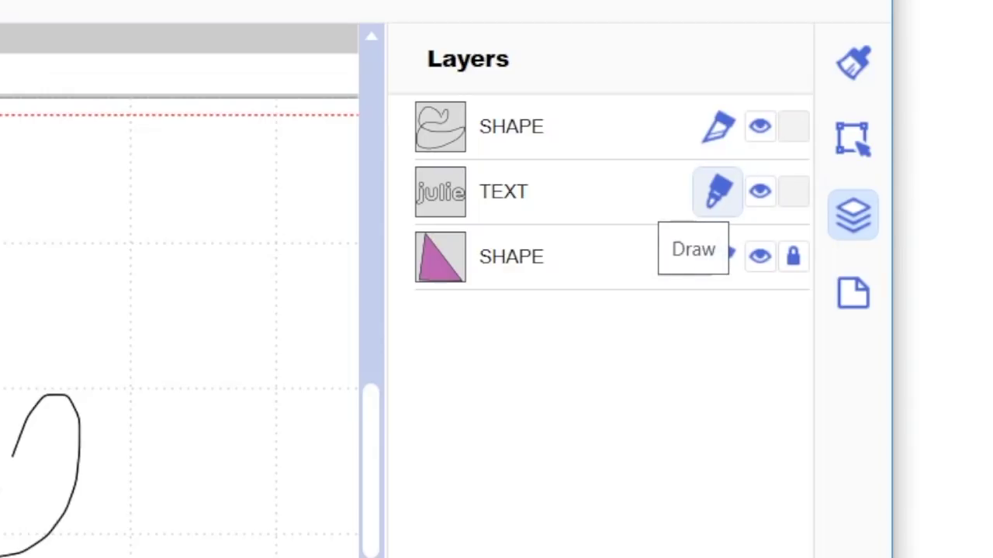
{"action": "left_click", "coordinate": [717, 192]}
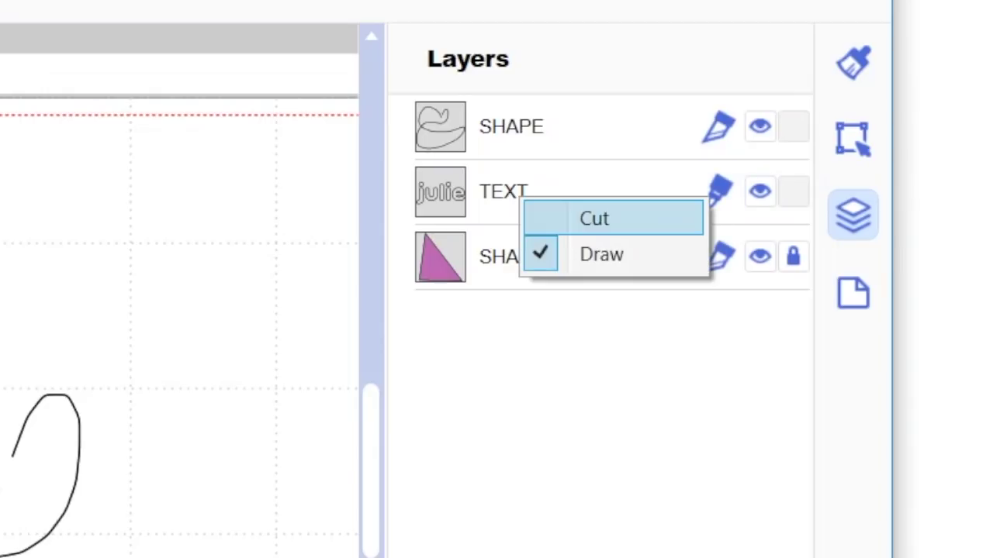
{"action": "left_click", "coordinate": [613, 218]}
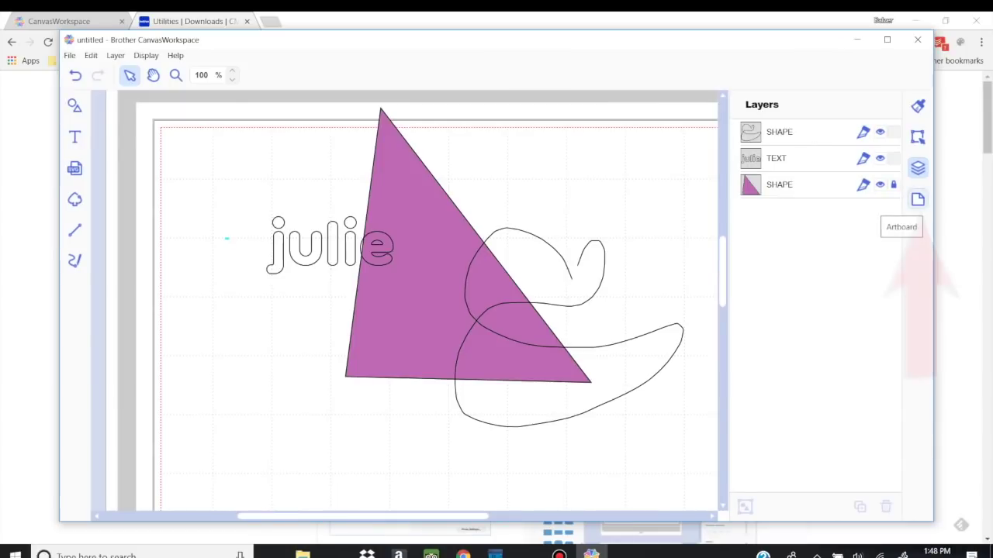
Change the artboard size to 12" x 24", and return it to 12" x 12".
{"action": "left_click", "coordinate": [917, 199]}
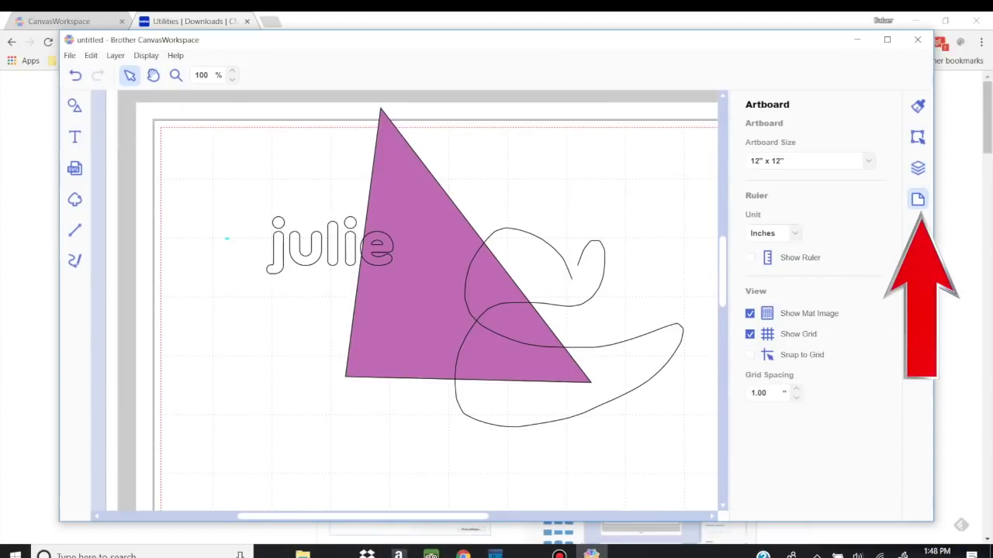
{"action": "left_click", "coordinate": [868, 160]}
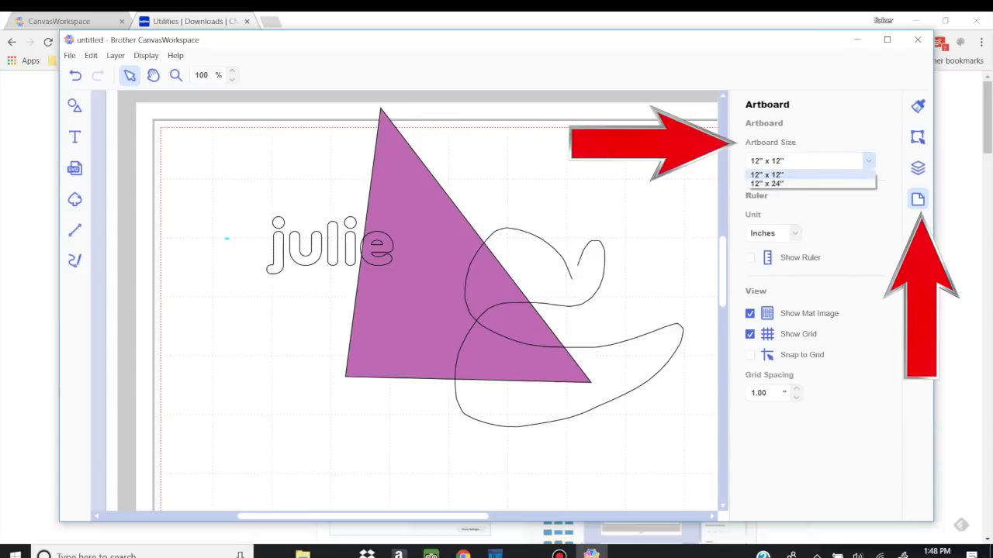
{"action": "left_click", "coordinate": [766, 183]}
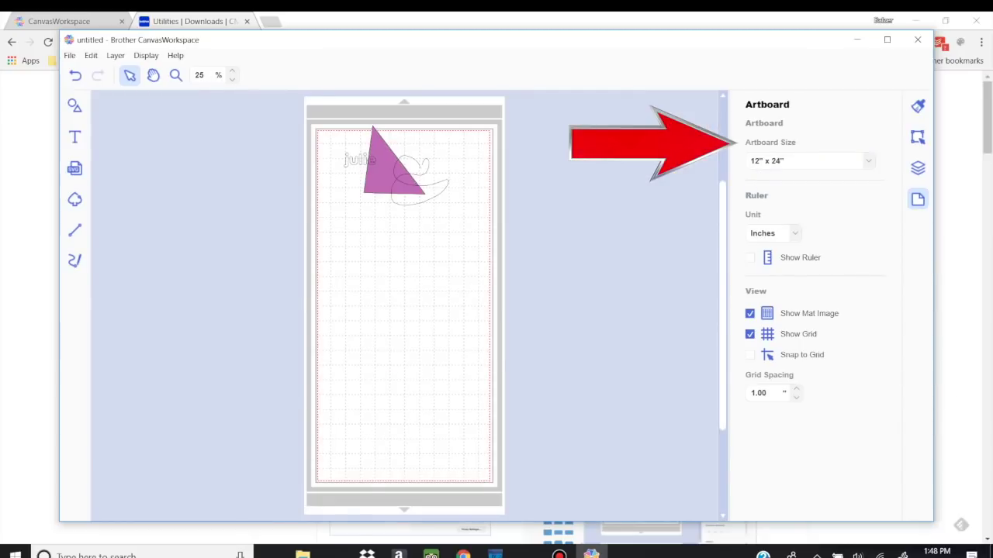
{"action": "left_click", "coordinate": [814, 160]}
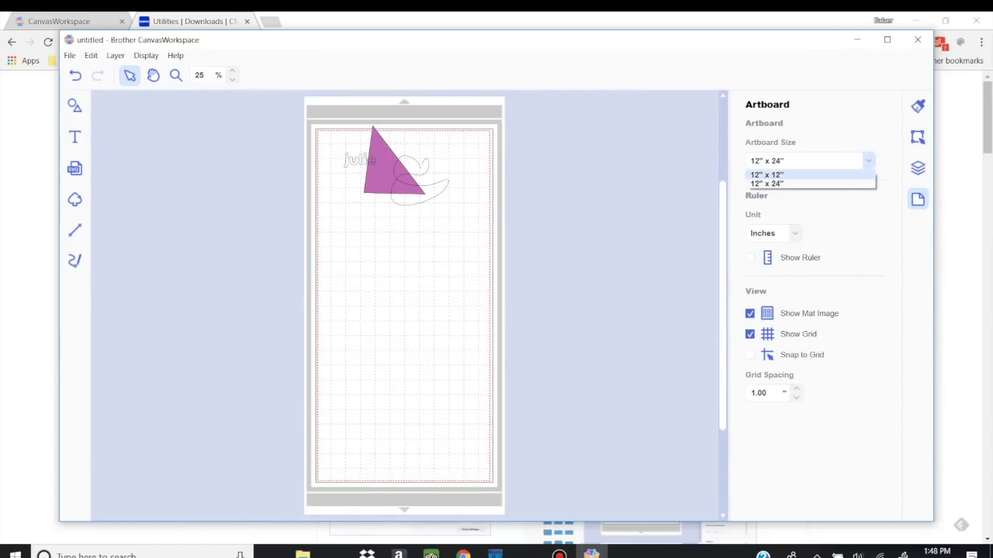
{"action": "left_click", "coordinate": [766, 175]}
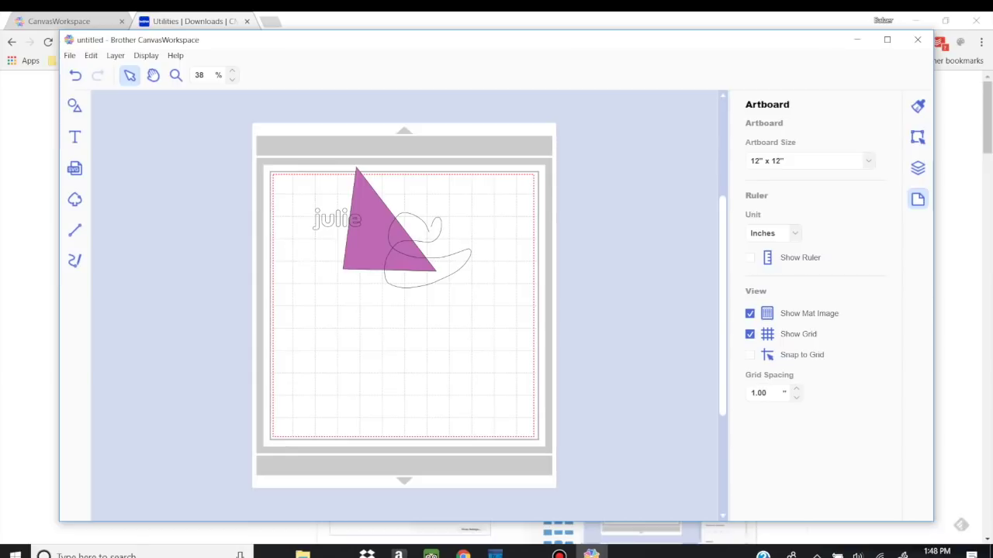
Review the ruler's unit choices, and switch the ruler display on and off again.
{"action": "left_click", "coordinate": [772, 232]}
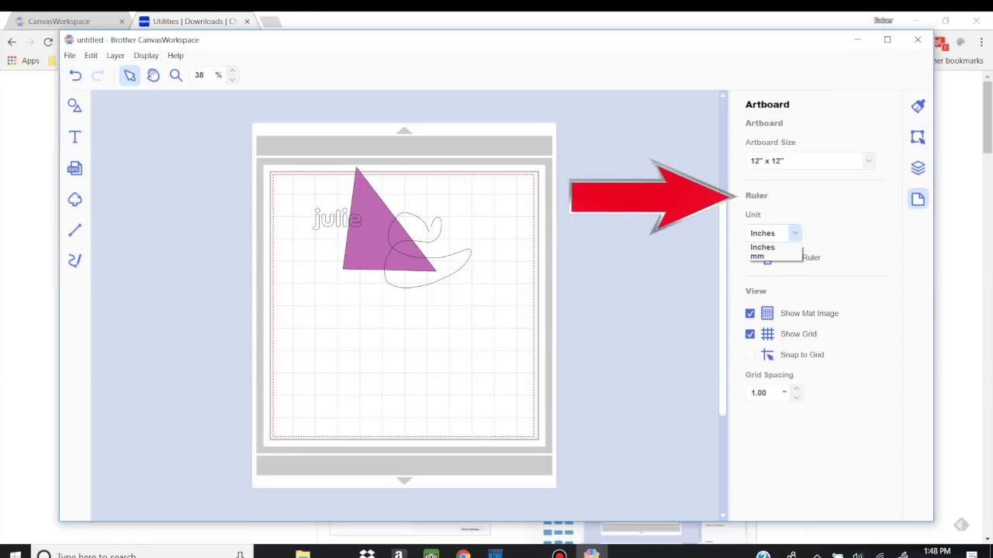
{"action": "left_click", "coordinate": [794, 232]}
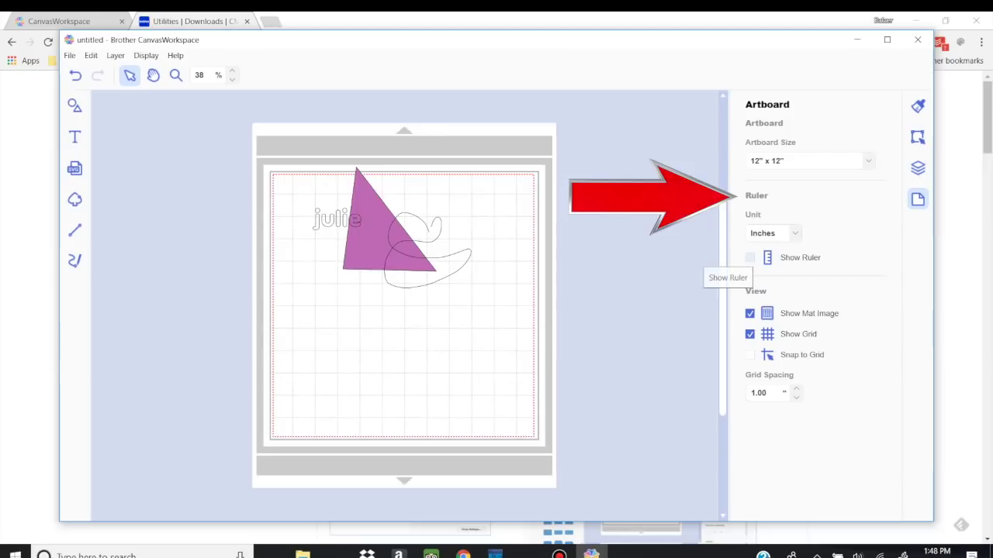
{"action": "left_click", "coordinate": [749, 257]}
{"action": "left_click", "coordinate": [749, 257]}
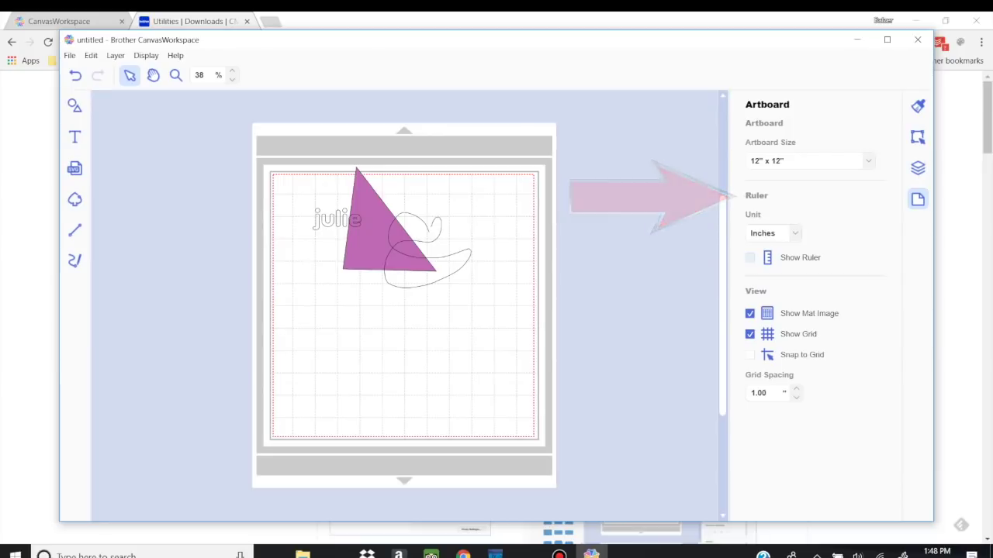
Hide and restore the mat image, and hide and restore the grid.
{"action": "left_click", "coordinate": [749, 313]}
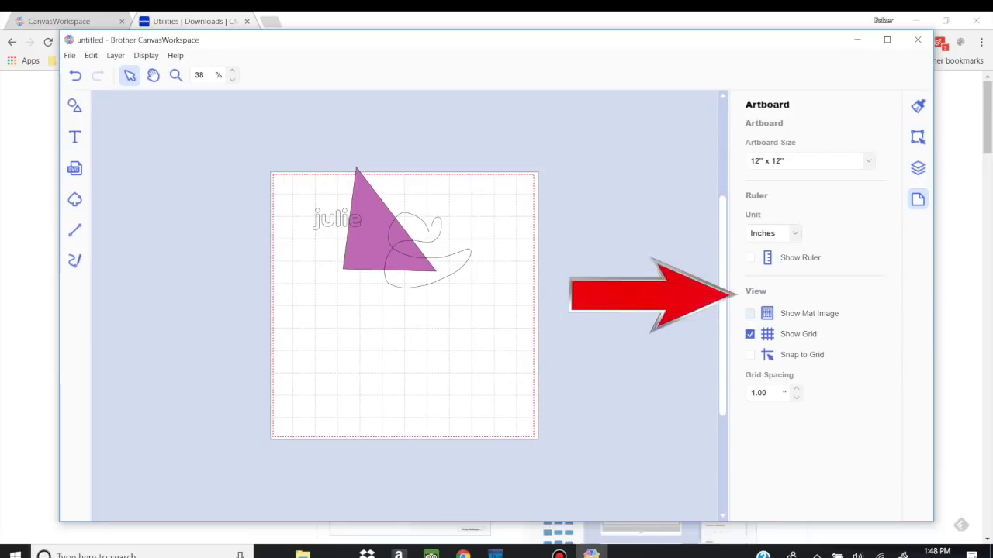
{"action": "left_click", "coordinate": [749, 313]}
{"action": "left_click", "coordinate": [749, 334]}
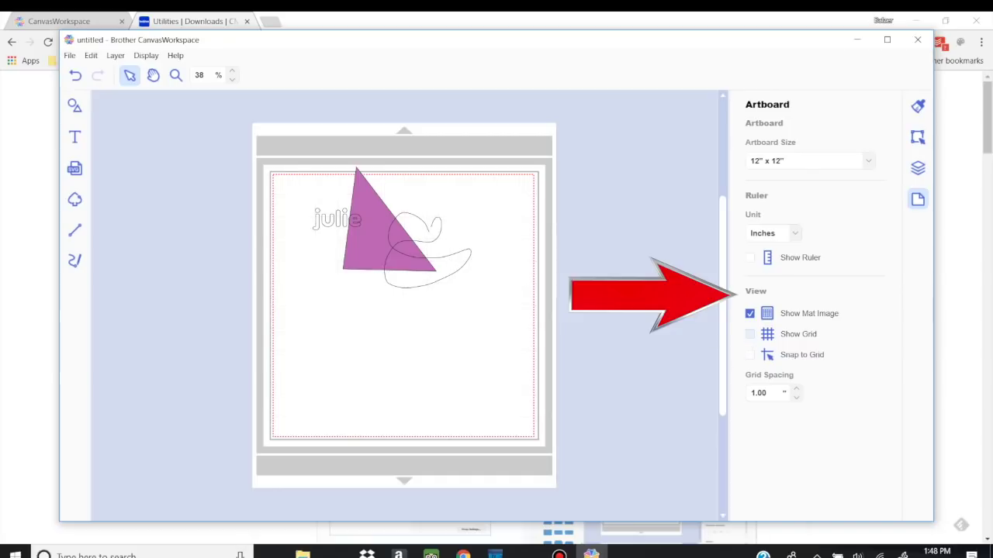
{"action": "left_click", "coordinate": [749, 334]}
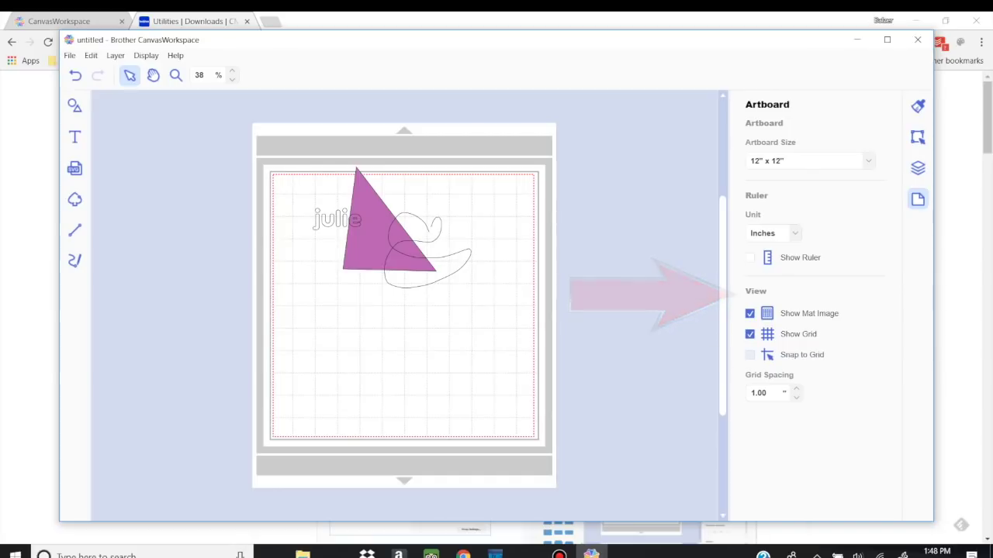
Move the text below the triangle with Snap to Grid enabled, and up and left with it disabled.
{"action": "left_click", "coordinate": [749, 354]}
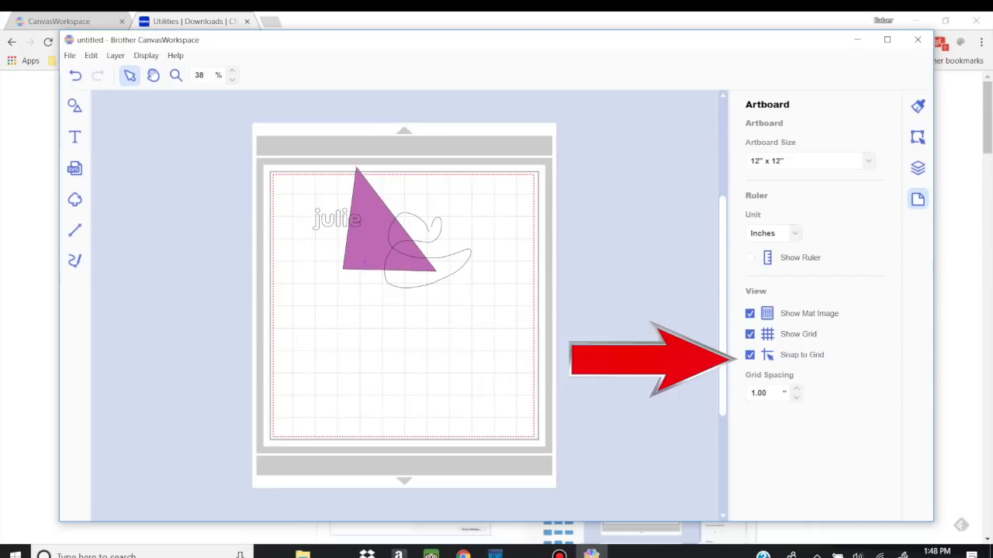
{"action": "left_click", "coordinate": [336, 219]}
{"action": "left_click_drag", "start_coordinate": [337, 218], "coordinate": [357, 339]}
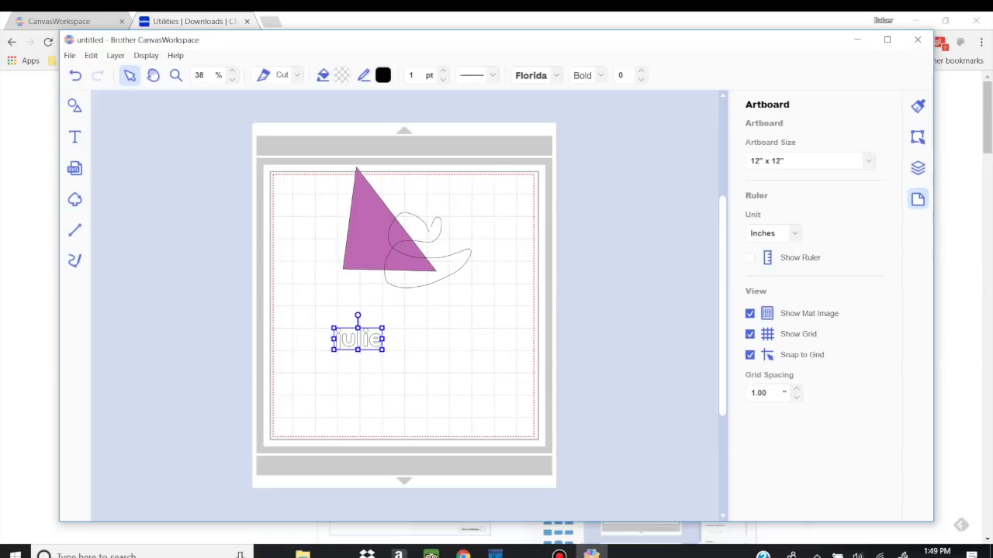
{"action": "left_click", "coordinate": [749, 354]}
{"action": "left_click_drag", "start_coordinate": [357, 339], "coordinate": [339, 308]}
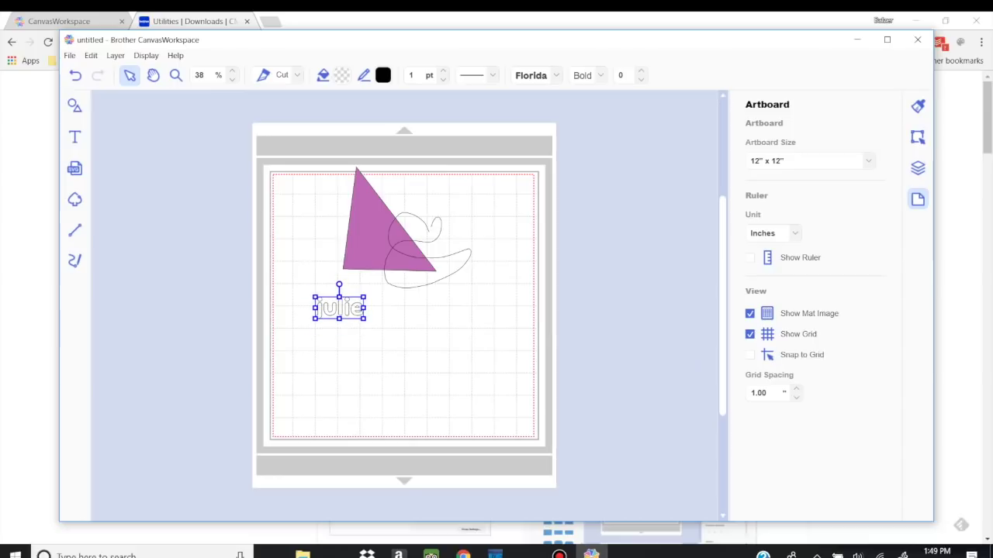
Move the text right to just beneath the freehand curve with Snap to Grid enabled, and disable snapping.
{"action": "left_click", "coordinate": [749, 354]}
{"action": "left_click_drag", "start_coordinate": [339, 307], "coordinate": [425, 294]}
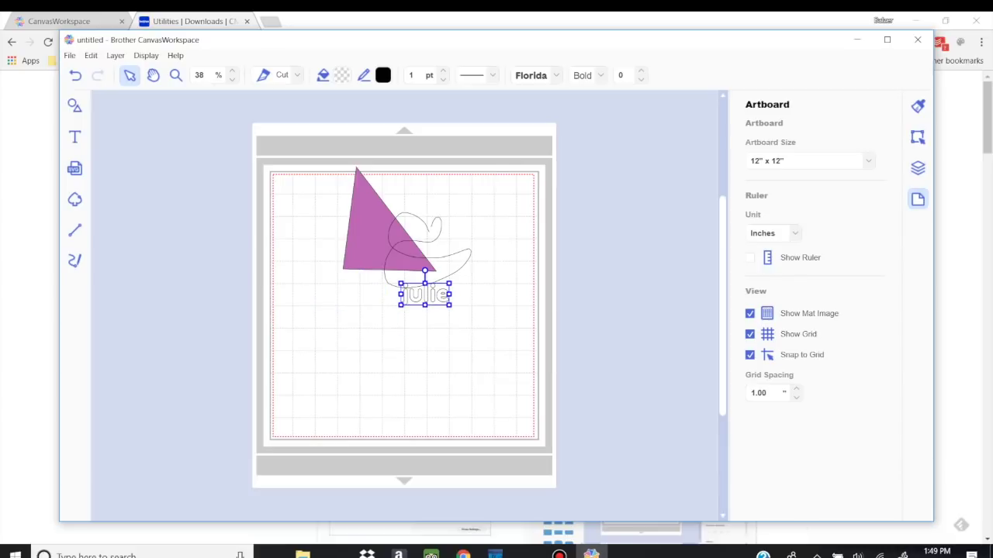
{"action": "left_click", "coordinate": [750, 355]}
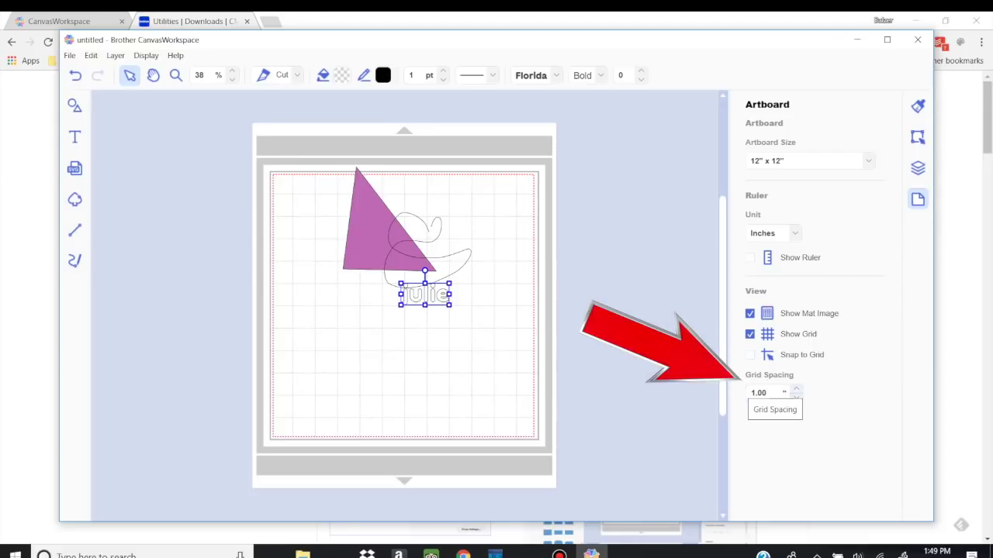
Reduce the grid spacing to 0.25 inch.
{"action": "left_click", "coordinate": [795, 397]}
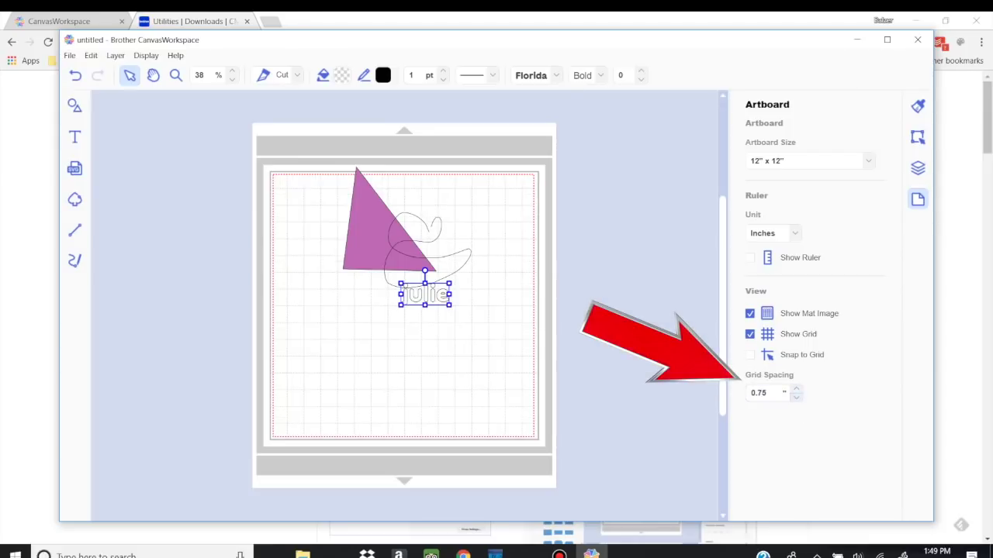
{"action": "left_click", "coordinate": [795, 397]}
{"action": "key", "text": "Down"}
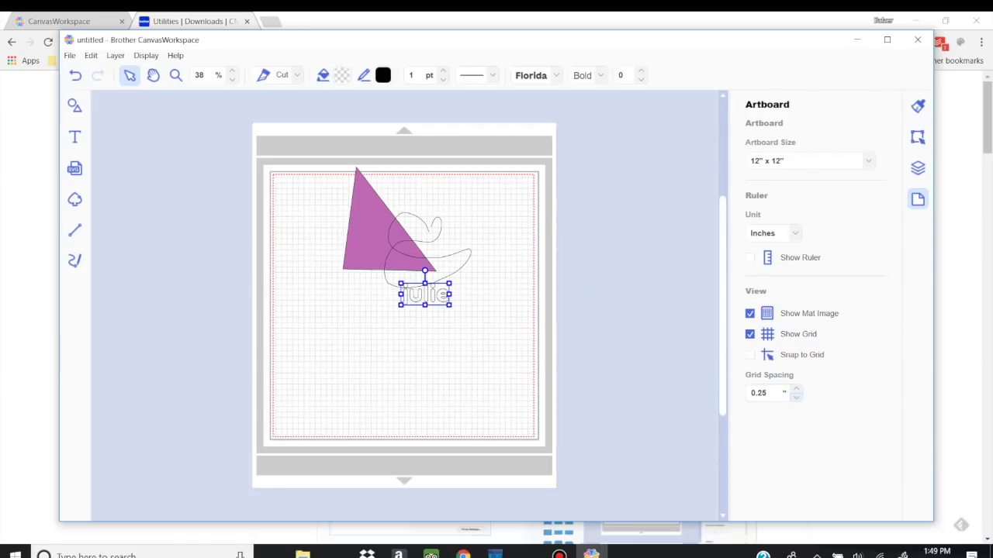